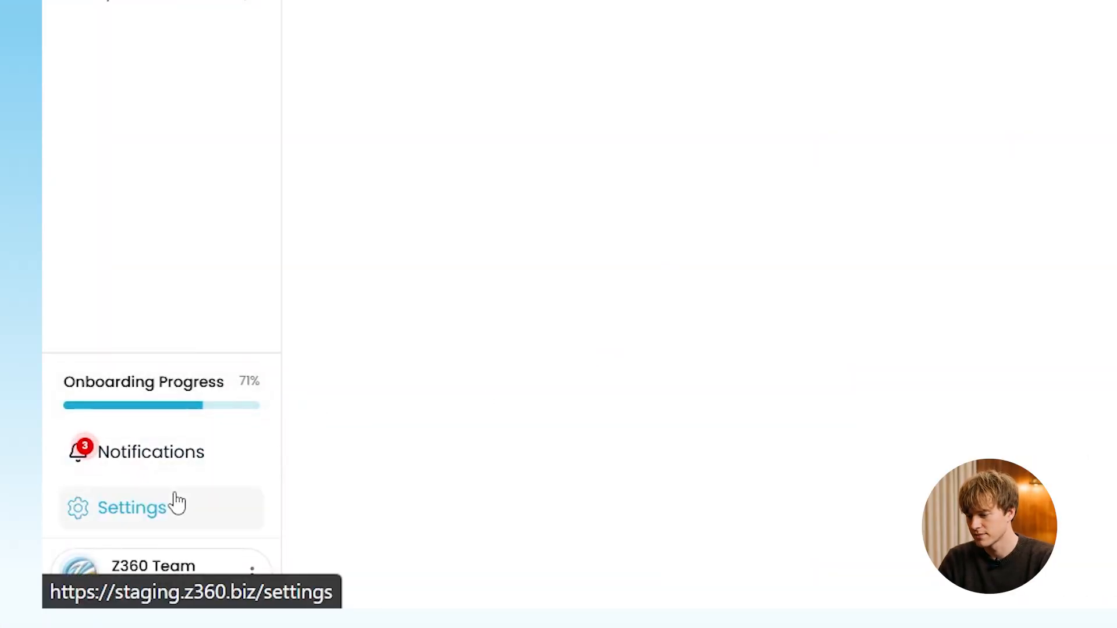
- Copy the Webhook URL from Z360's Settings > Forms page
click(177, 504)
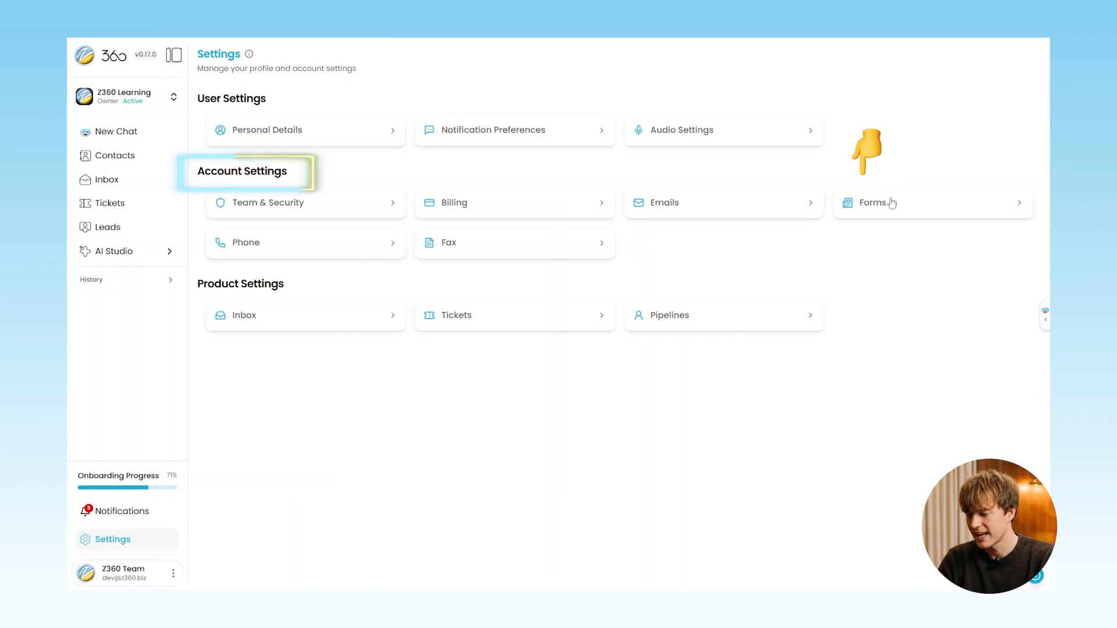
click(892, 203)
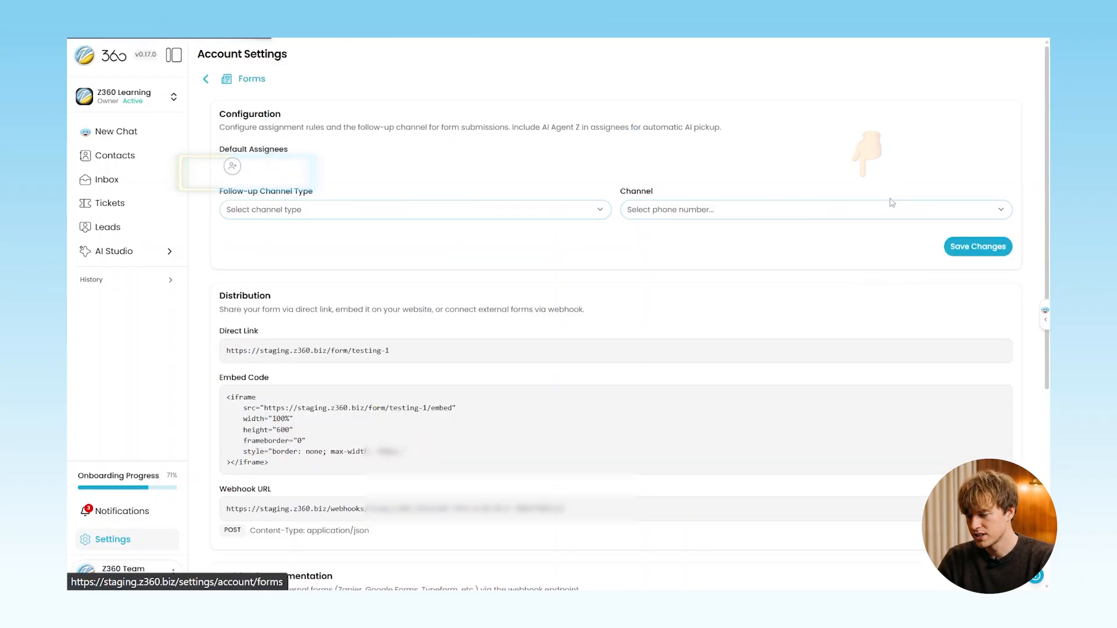
scroll(679, 316, down, 5)
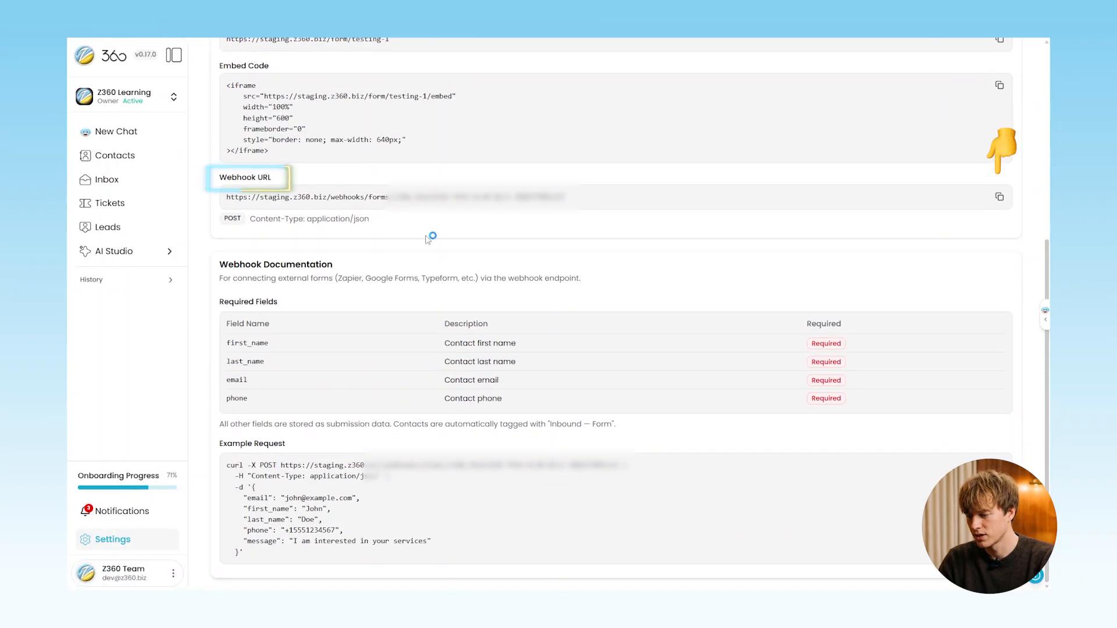
click(998, 197)
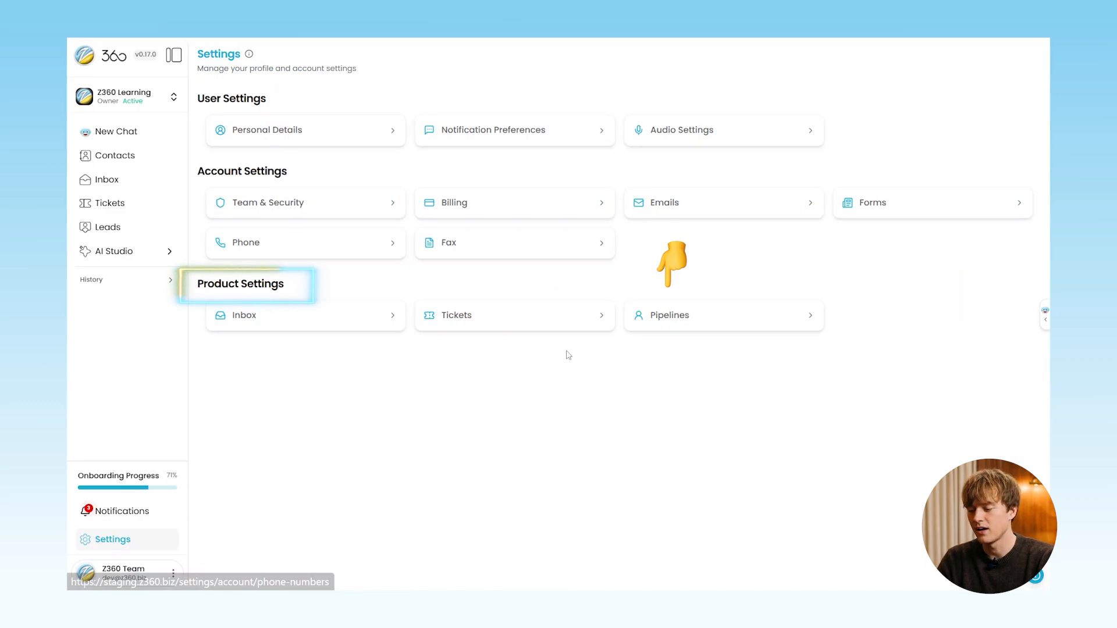
- Copy the Lead Nurturing pipeline's API endpoint URL from its Generate Link API / Webhook details
click(700, 330)
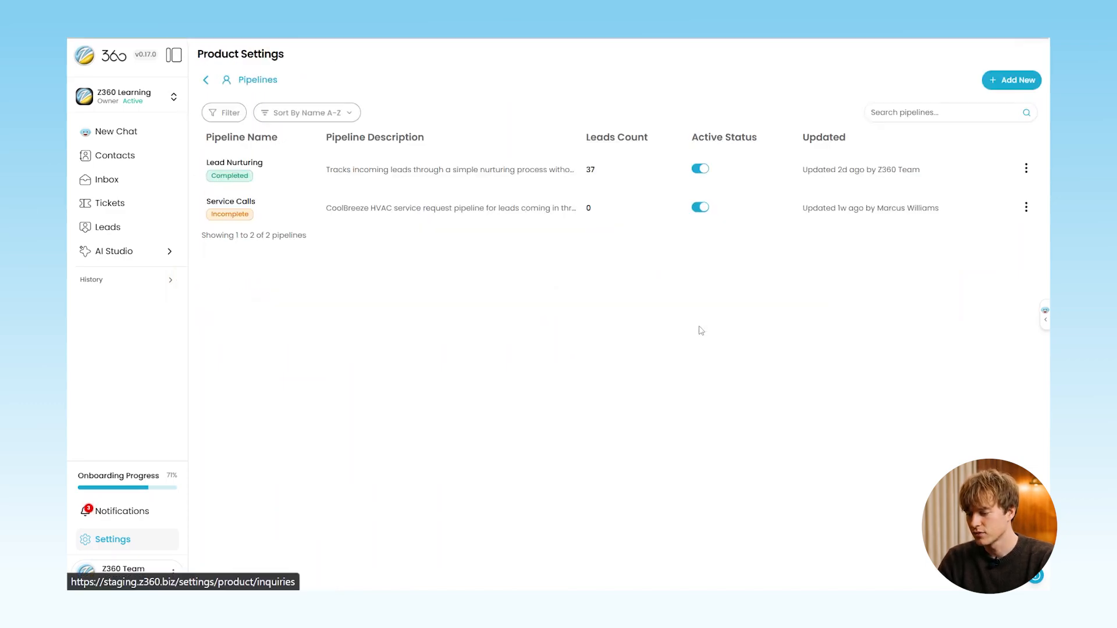
click(1026, 169)
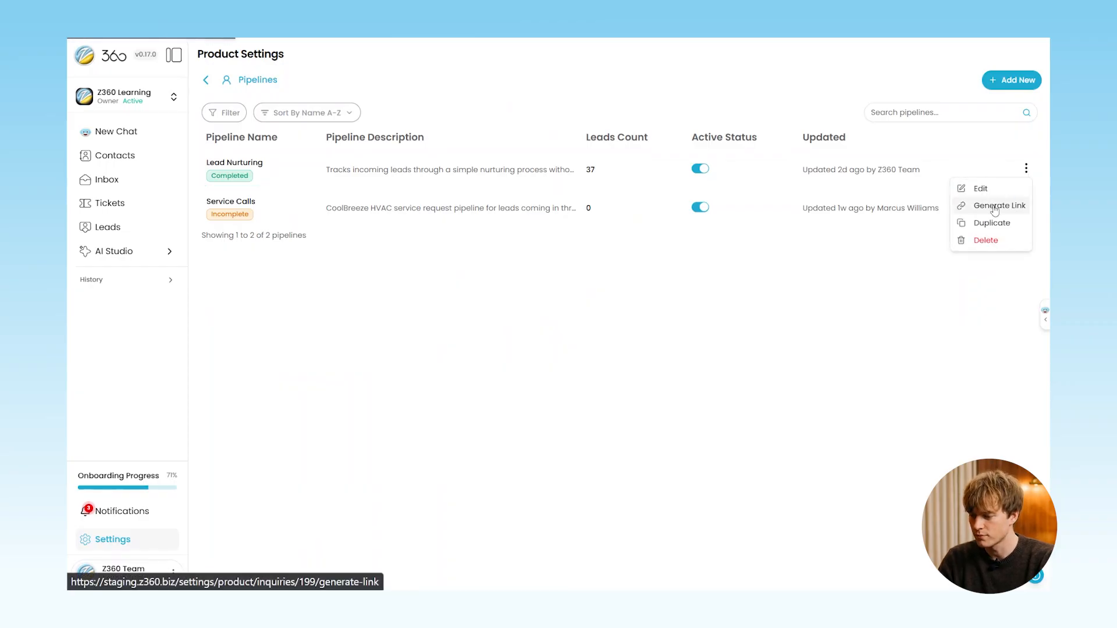
click(996, 206)
click(744, 310)
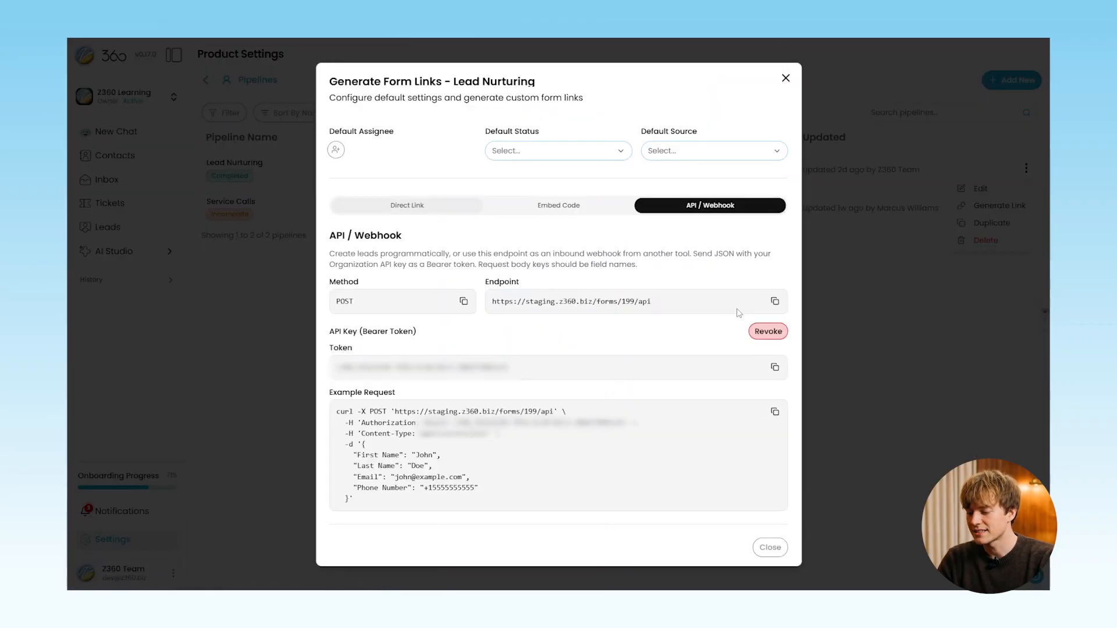
click(774, 301)
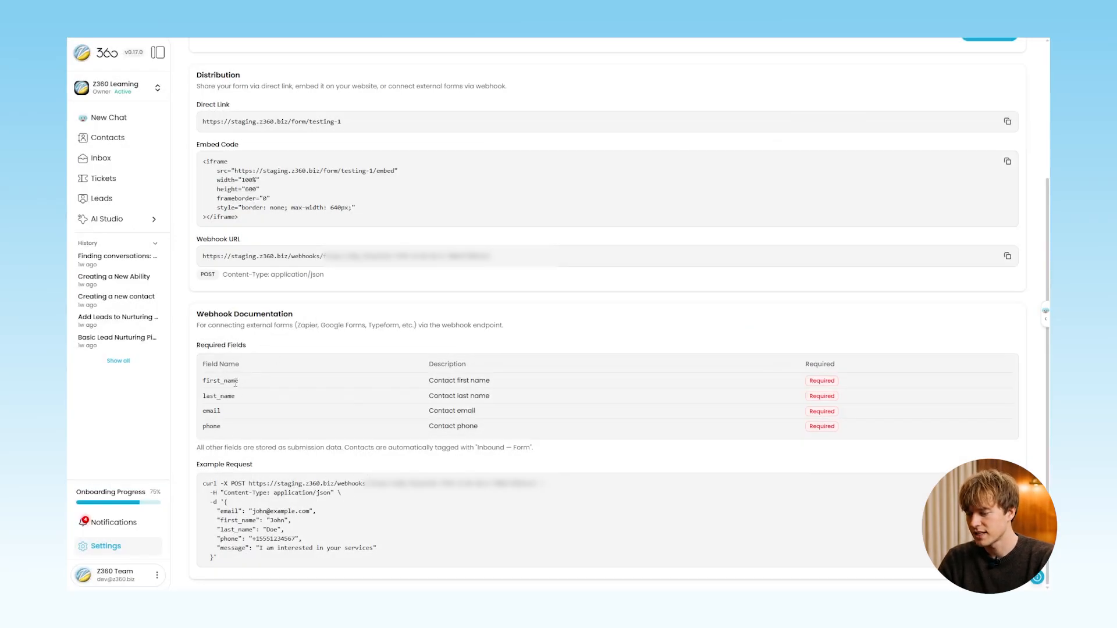
- Review the required fields first_name to phone, then start editing the Lead Nurturing pipeline
drag(204, 378, 514, 427)
click(550, 346)
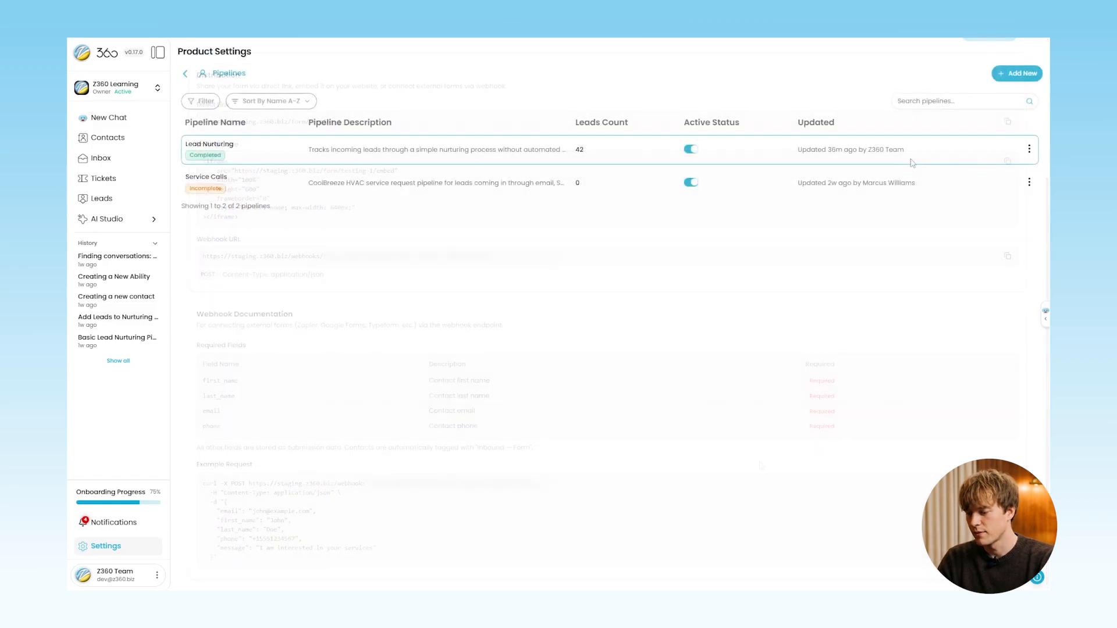
click(1029, 149)
click(977, 164)
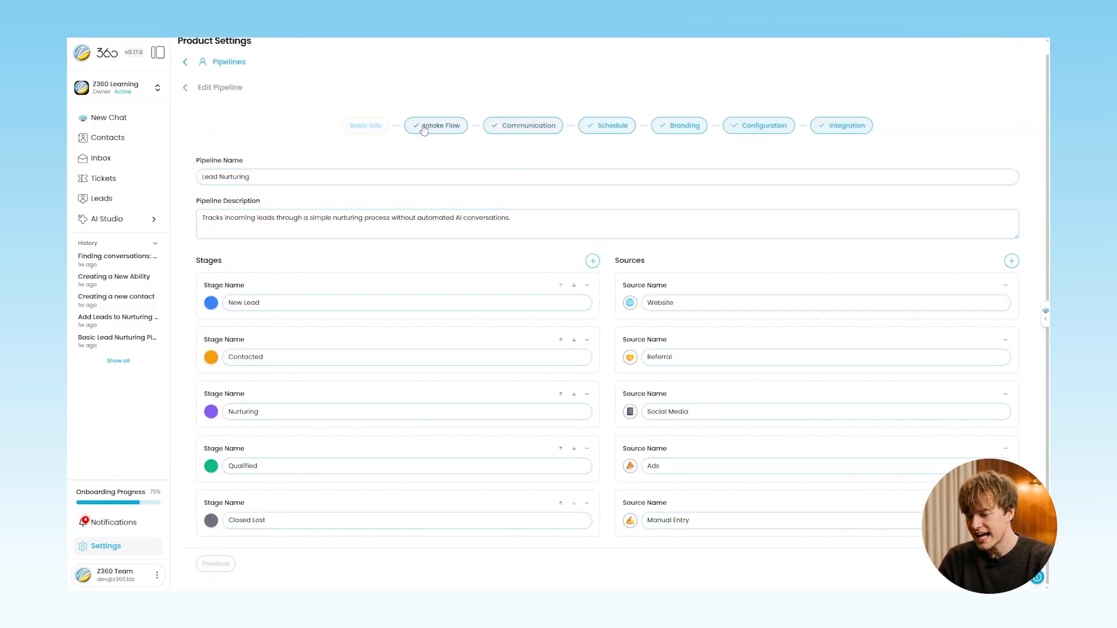
- Scroll through the Intake Flow form's contact and consent fields
click(431, 125)
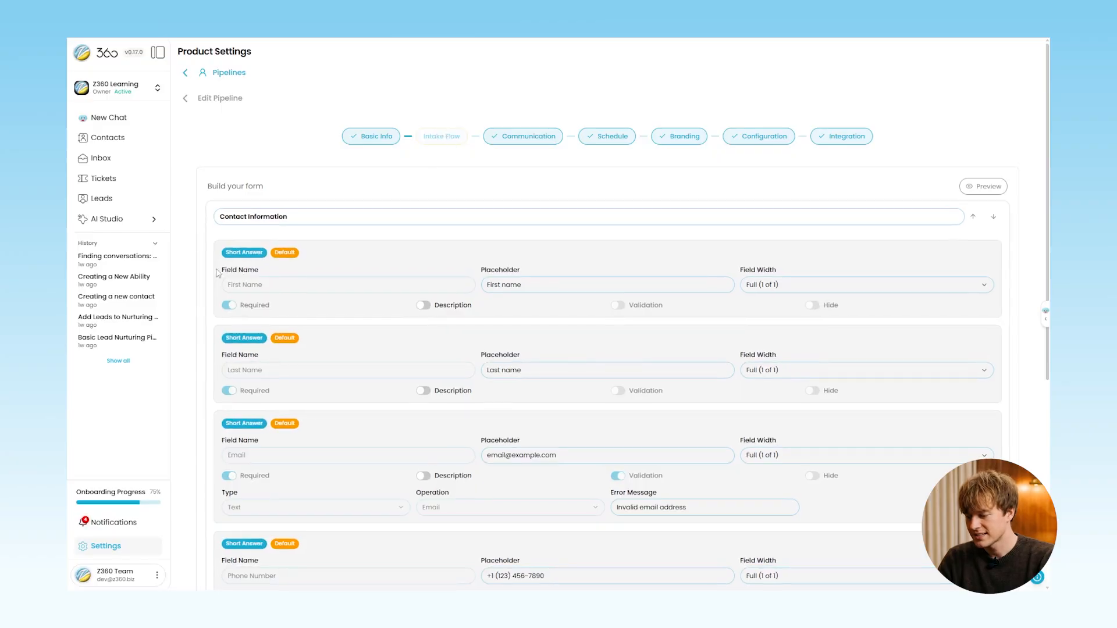
scroll(273, 269, down, 1)
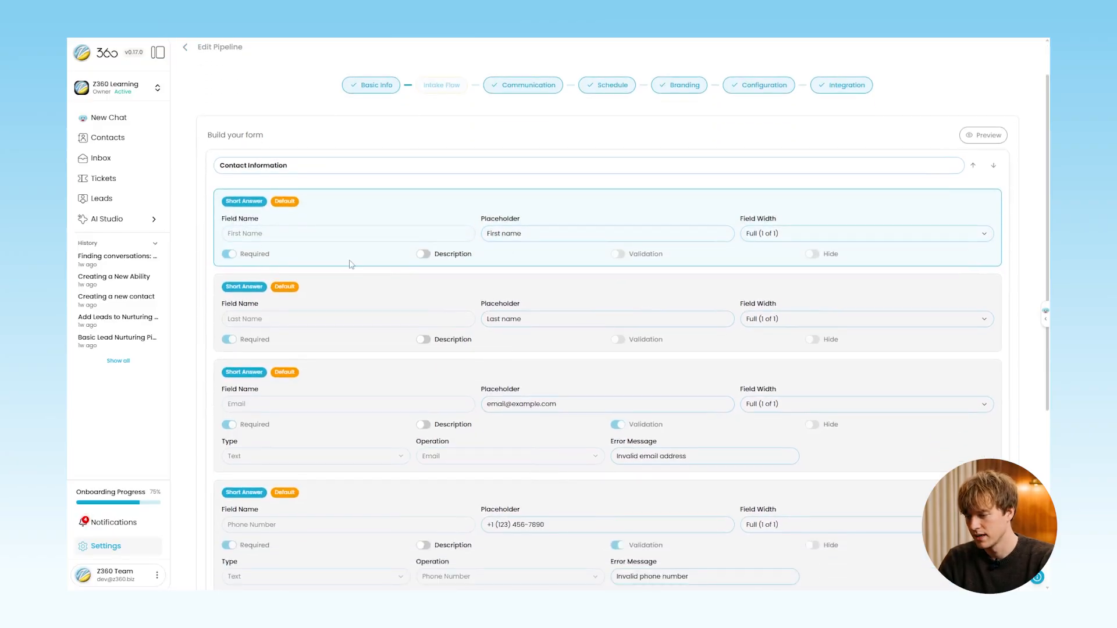
scroll(851, 285, down, 2)
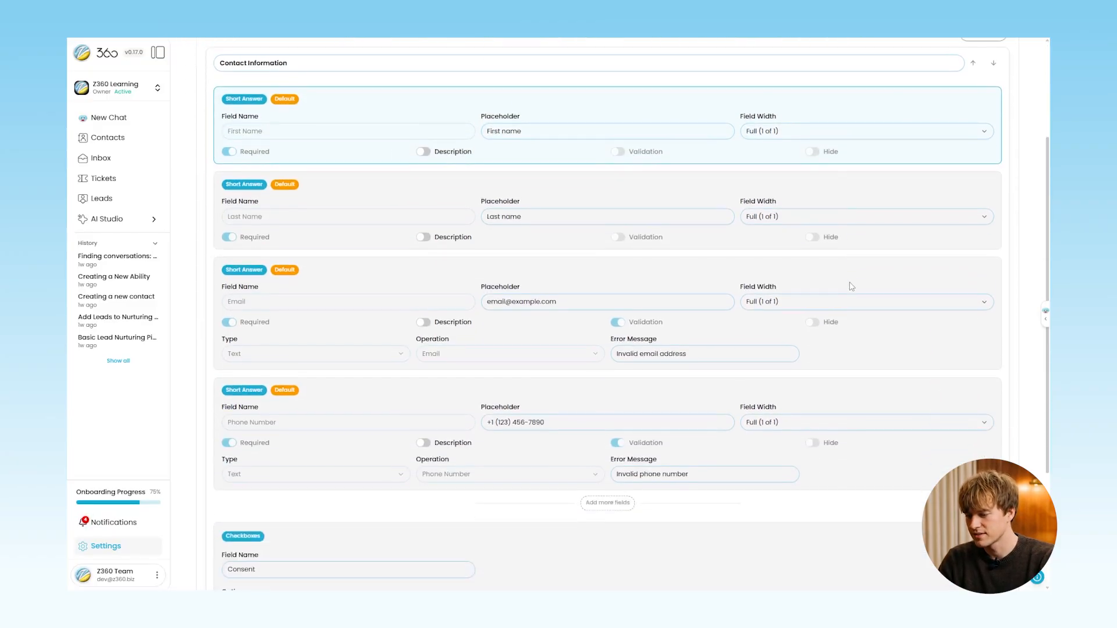
scroll(846, 286, down, 2)
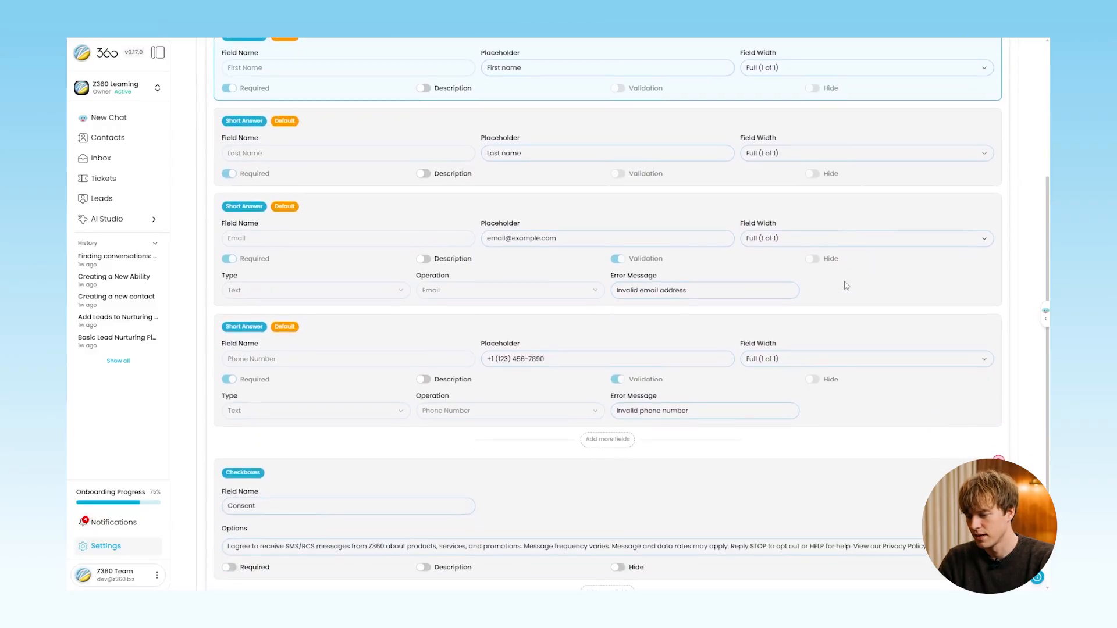
scroll(847, 286, down, 2)
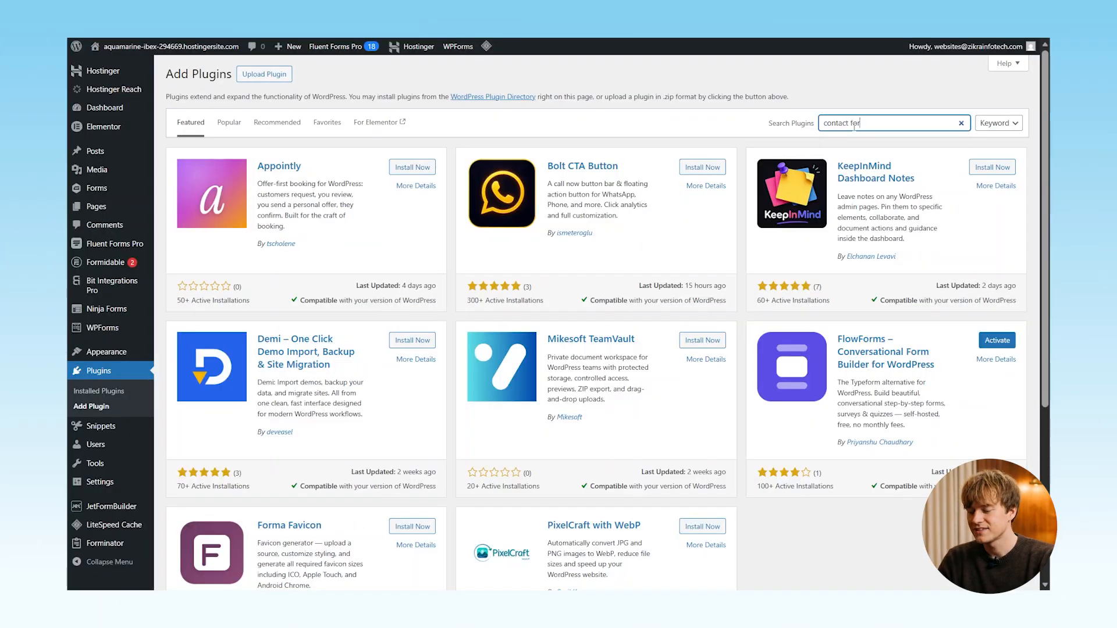
- Install Contact Form 7, then install and activate the CF7 to Webhook plugin
text(m 7)
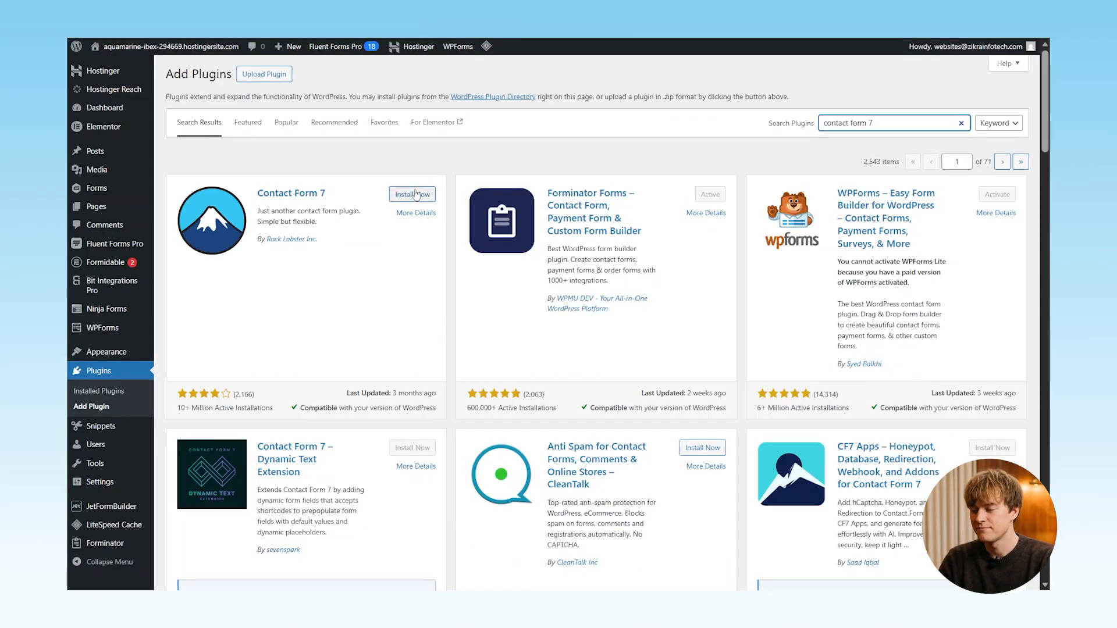
click(413, 194)
click(883, 127)
text(conditional)
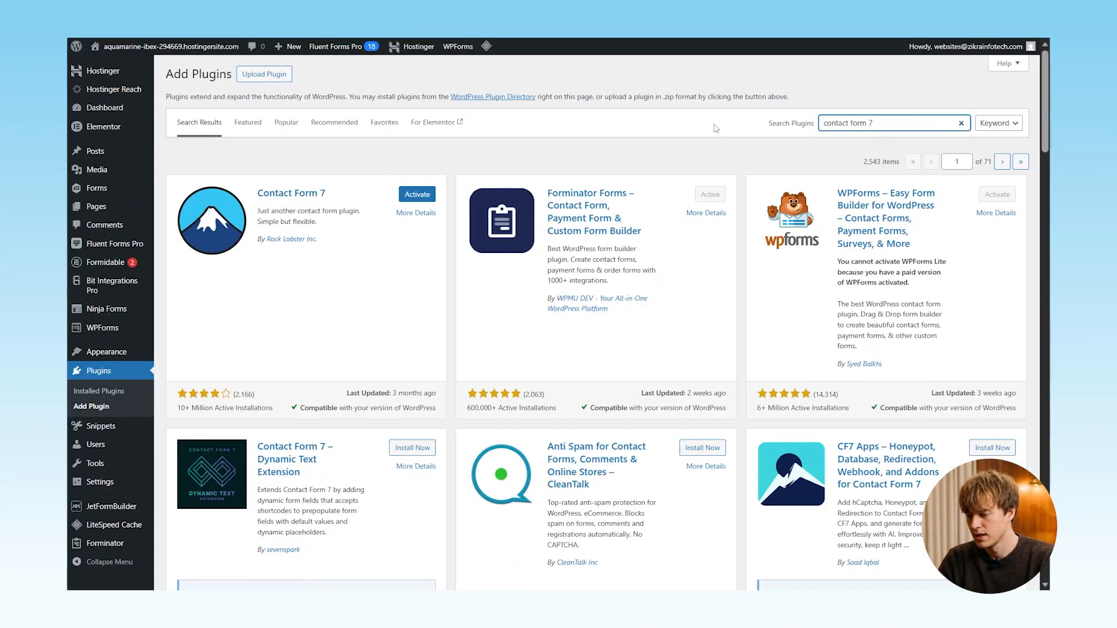
scroll(582, 291, down, 15)
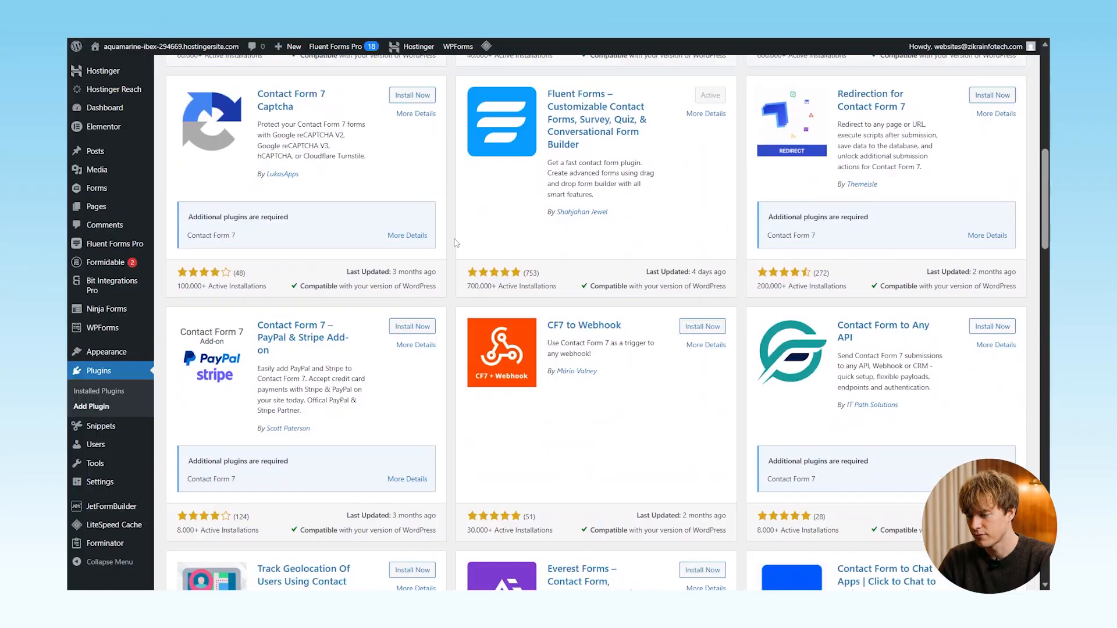
click(719, 285)
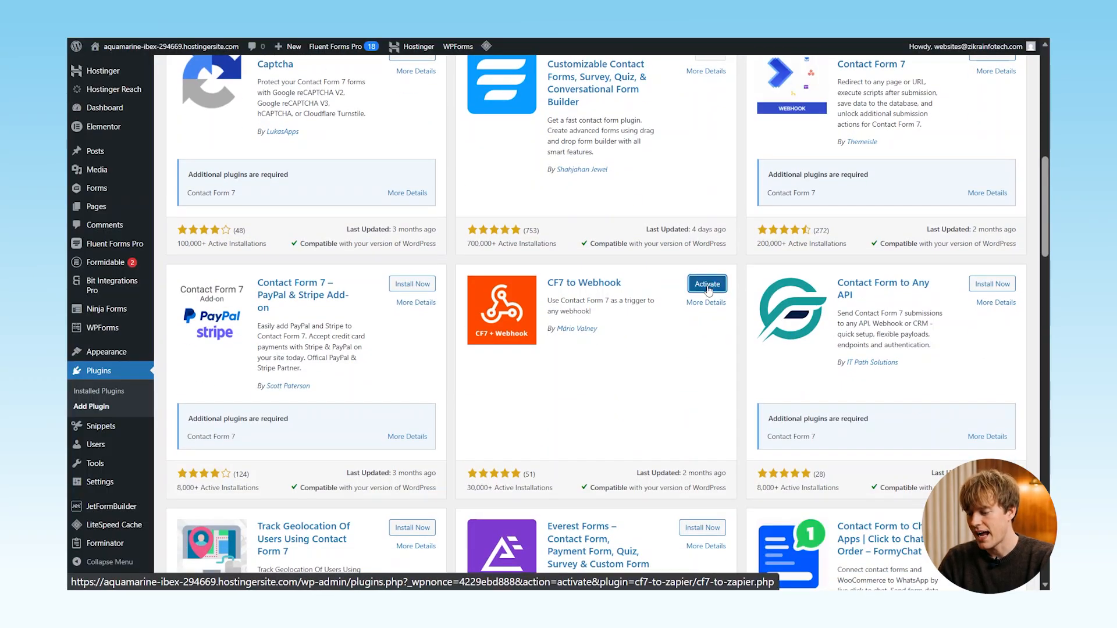
click(708, 285)
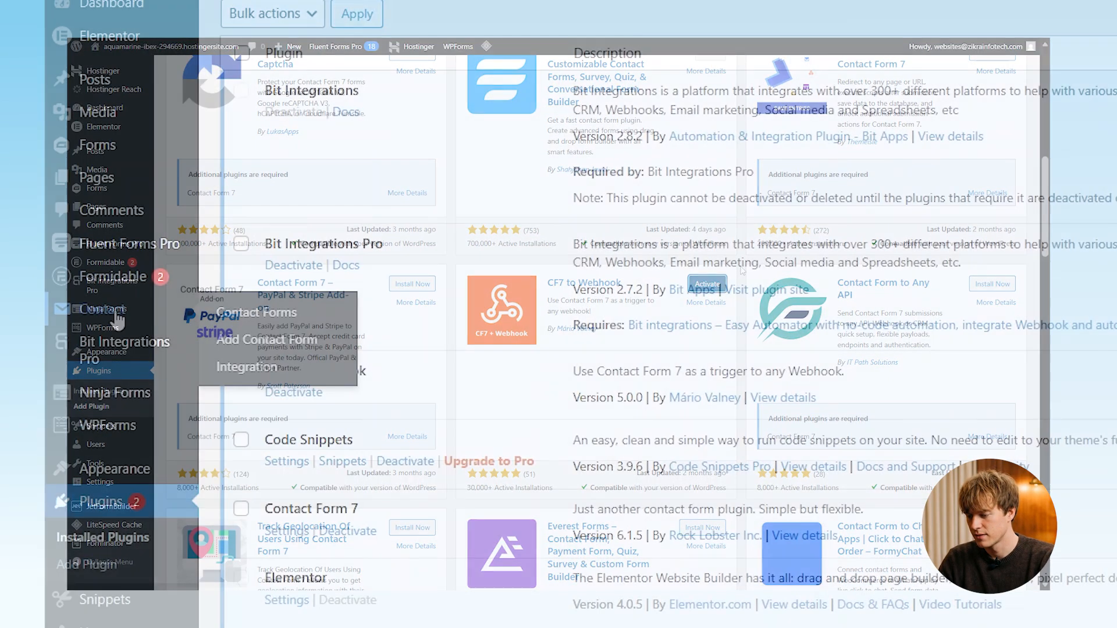
- Create a new contact form and paste the Z360 URL into its Webhook URL field
mouse_move(110, 311)
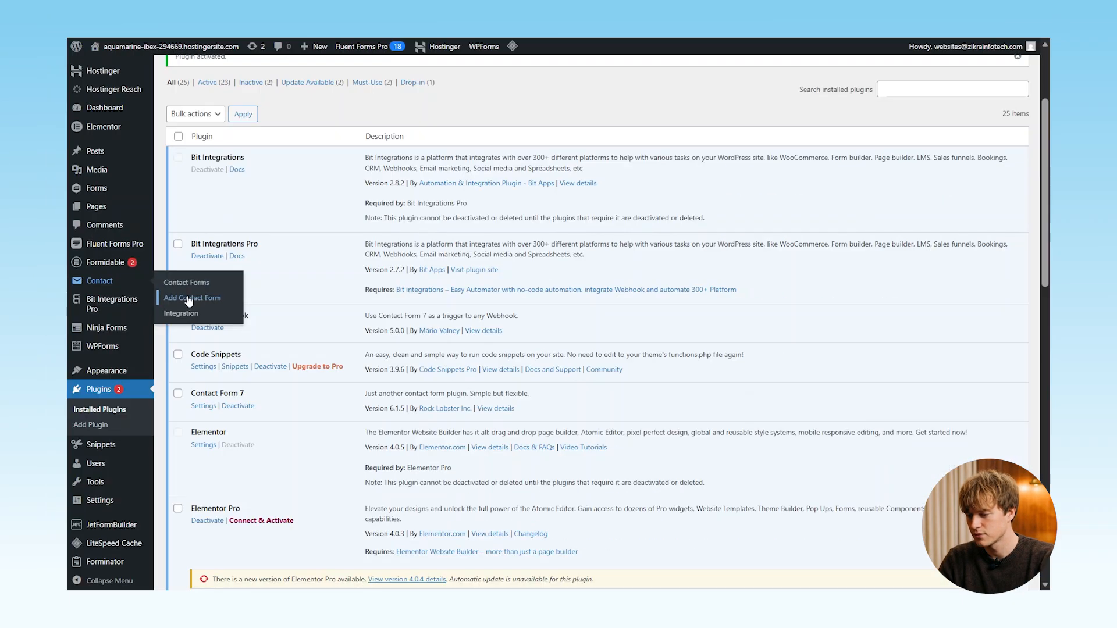
click(262, 343)
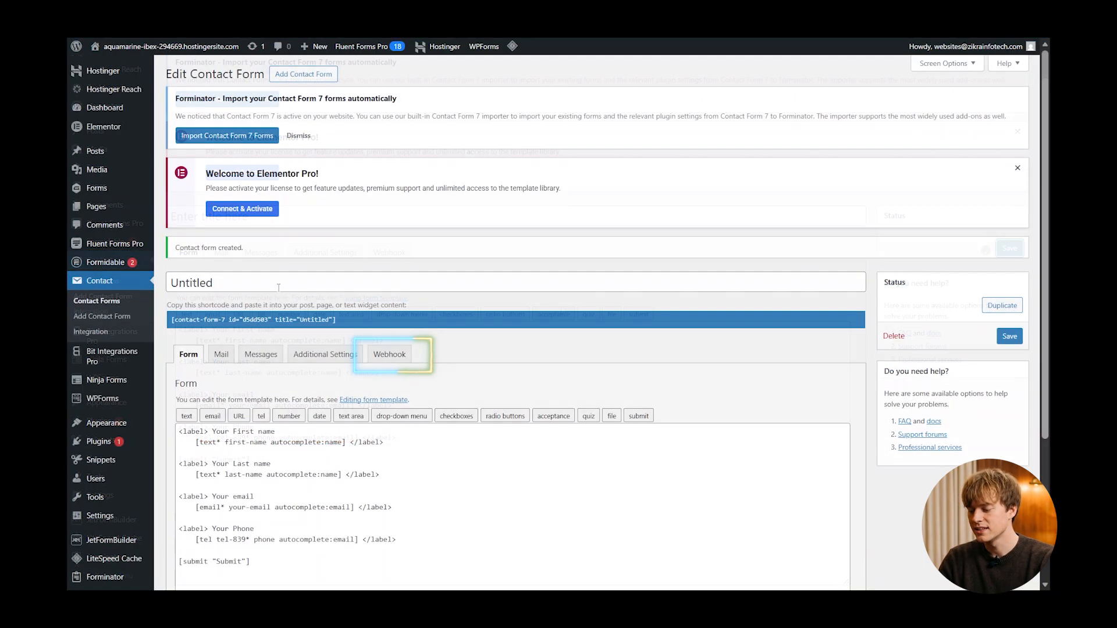
click(389, 354)
scroll(349, 373, down, 2)
click(299, 401)
key(super+v)
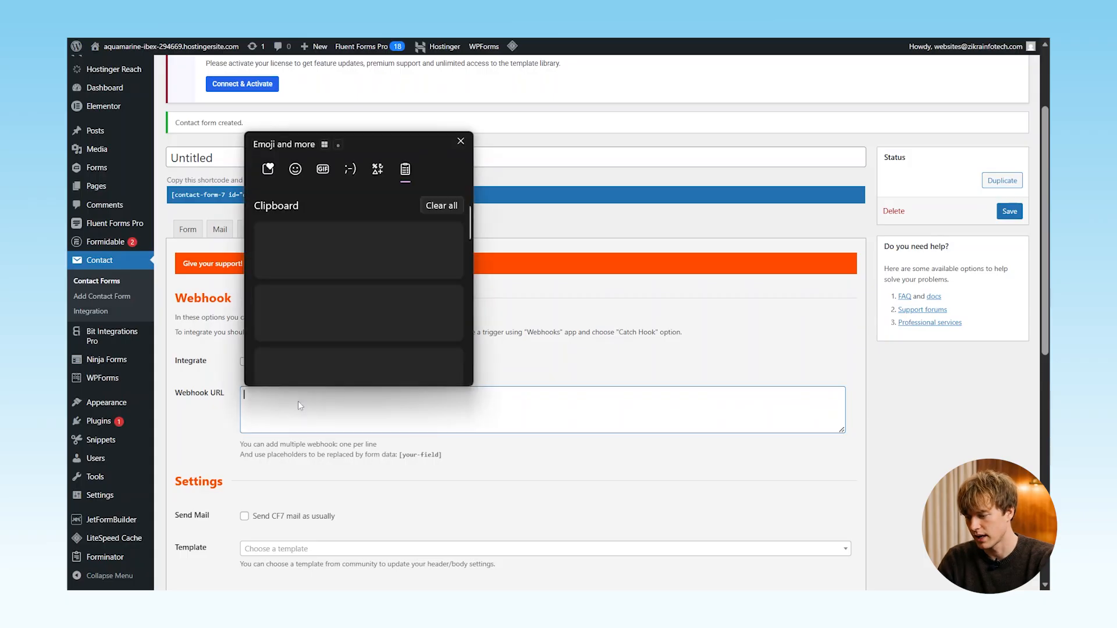
click(349, 298)
- Enable Send to Webhook and expand Headers showing Content-Type: application/json
scroll(390, 441, down, 1)
scroll(389, 442, down, 2)
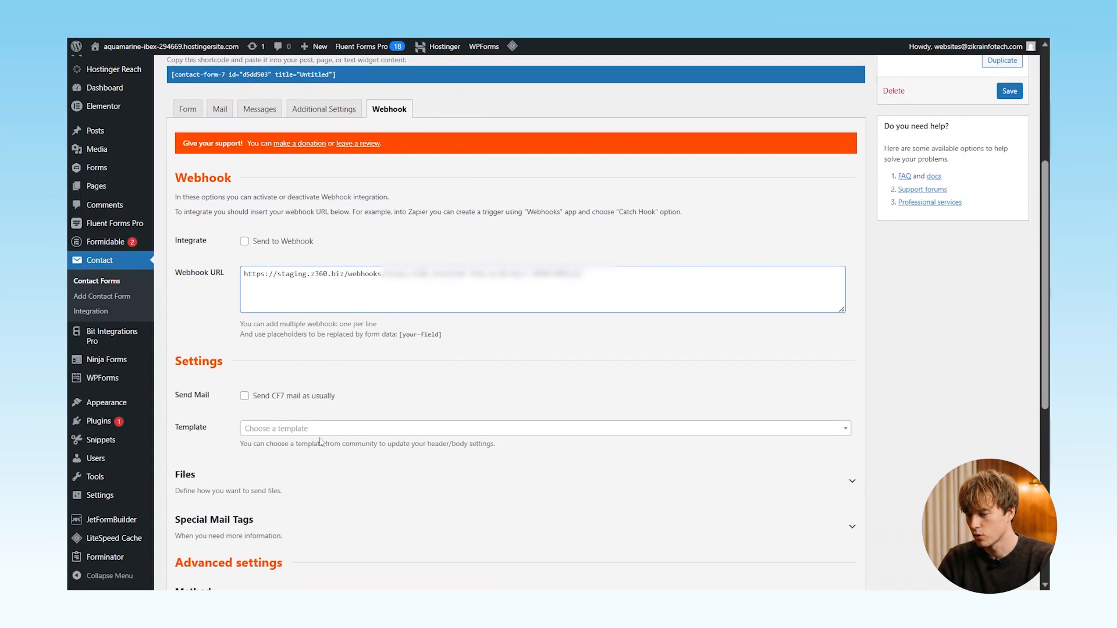
scroll(391, 443, down, 1)
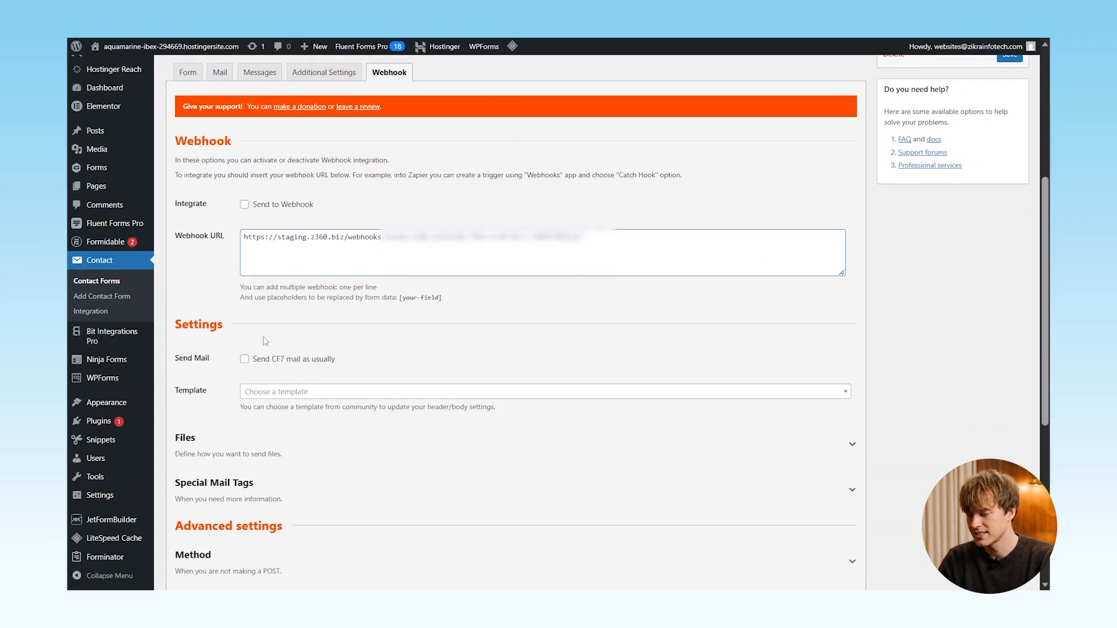
click(245, 206)
scroll(285, 355, down, 2)
scroll(284, 355, down, 2)
click(475, 416)
scroll(474, 414, down, 1)
scroll(474, 414, down, 2)
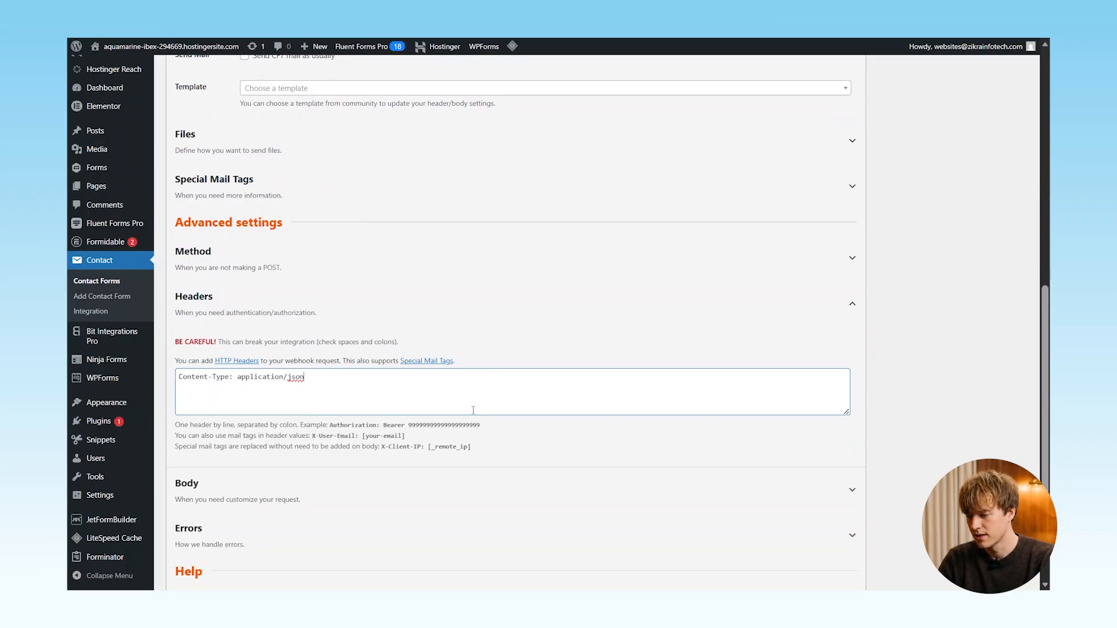
- Keep POST and paste a custom JSON body mapping first_name, last_name, email and phone
scroll(473, 410, up, 1)
click(332, 289)
click(274, 345)
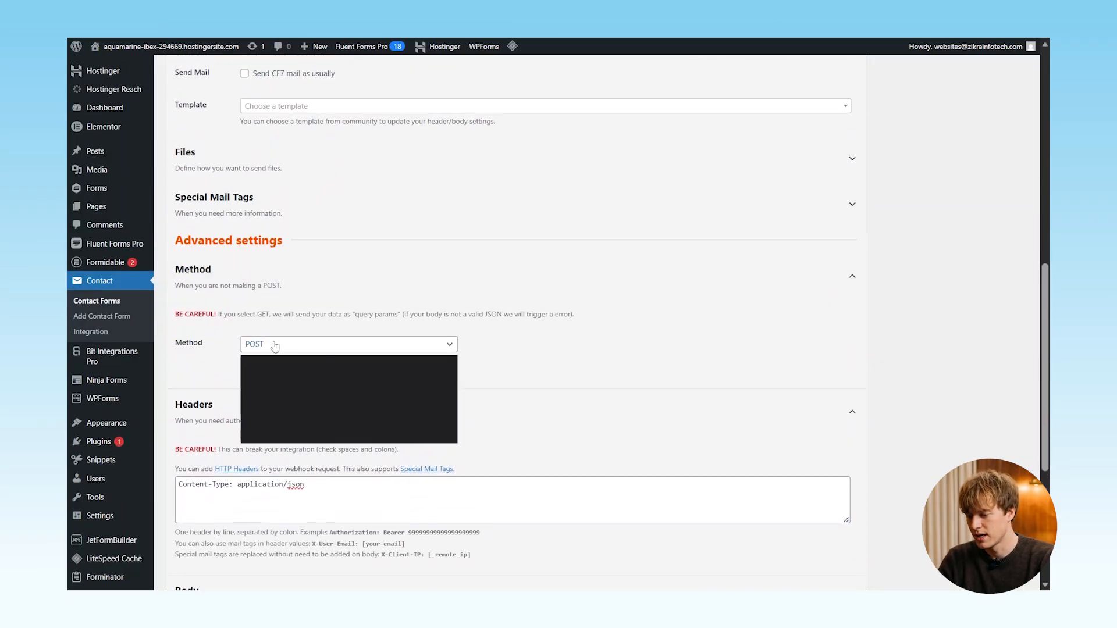
click(348, 338)
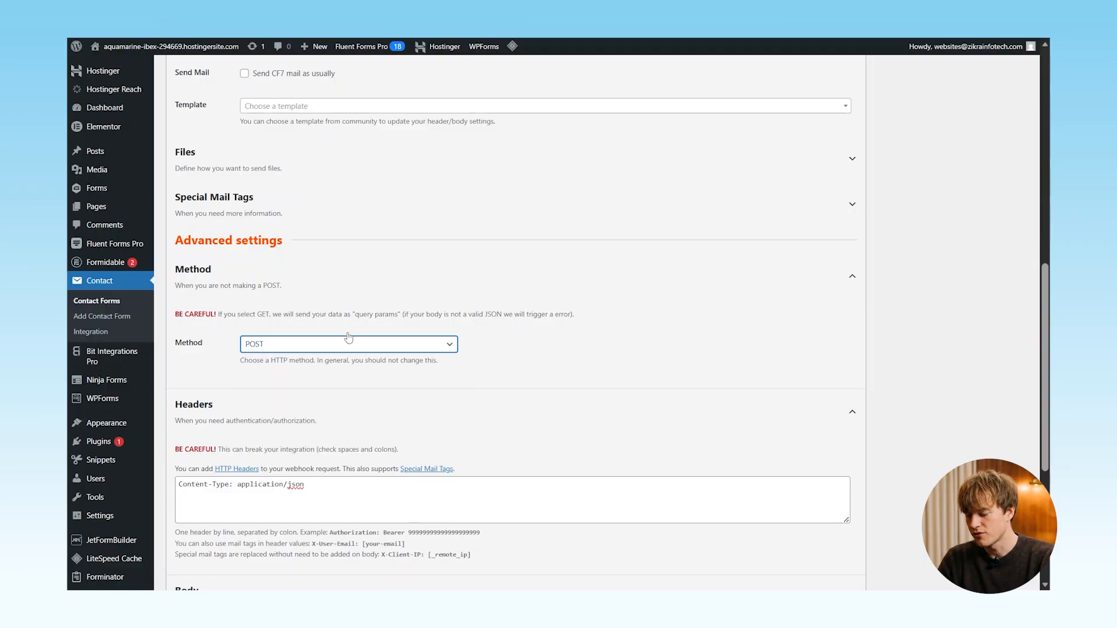
scroll(348, 338, down, 5)
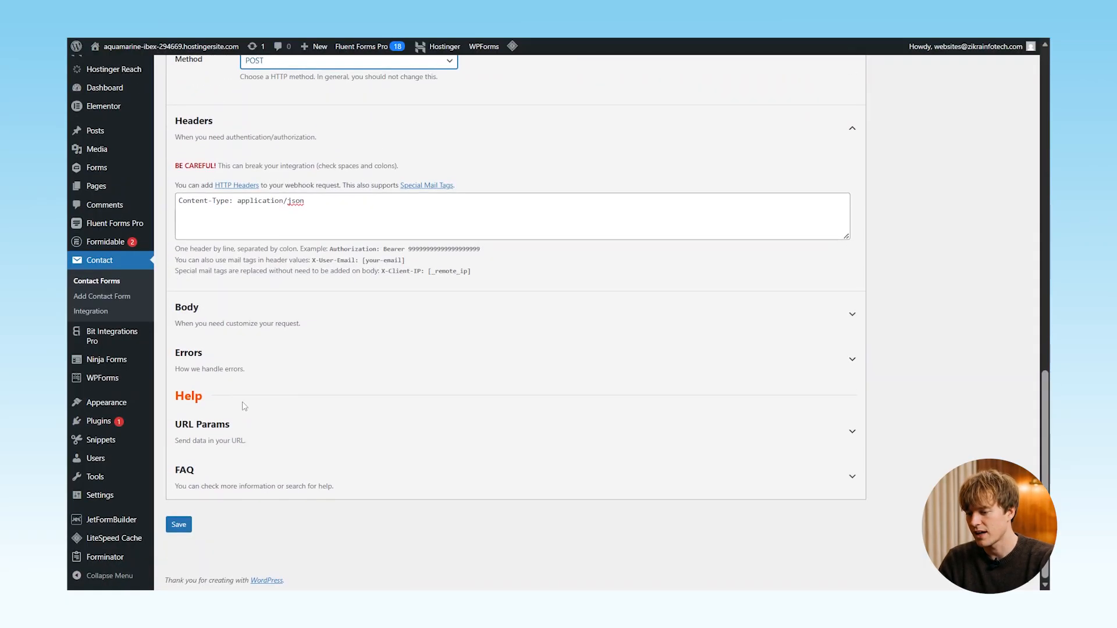
click(262, 317)
scroll(285, 461, down, 1)
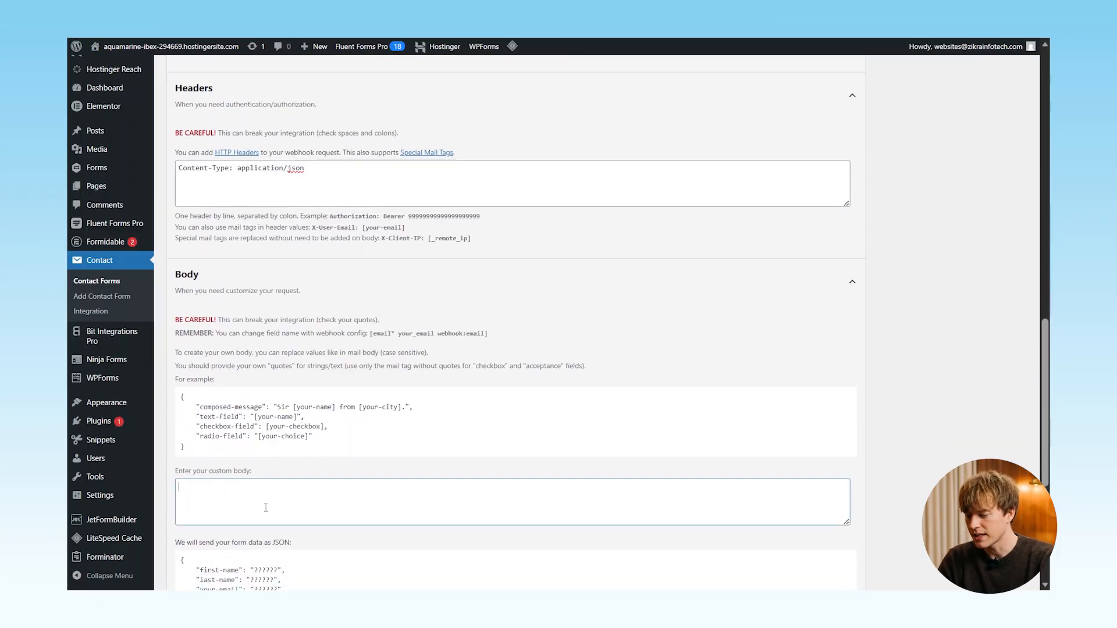
key(super+v)
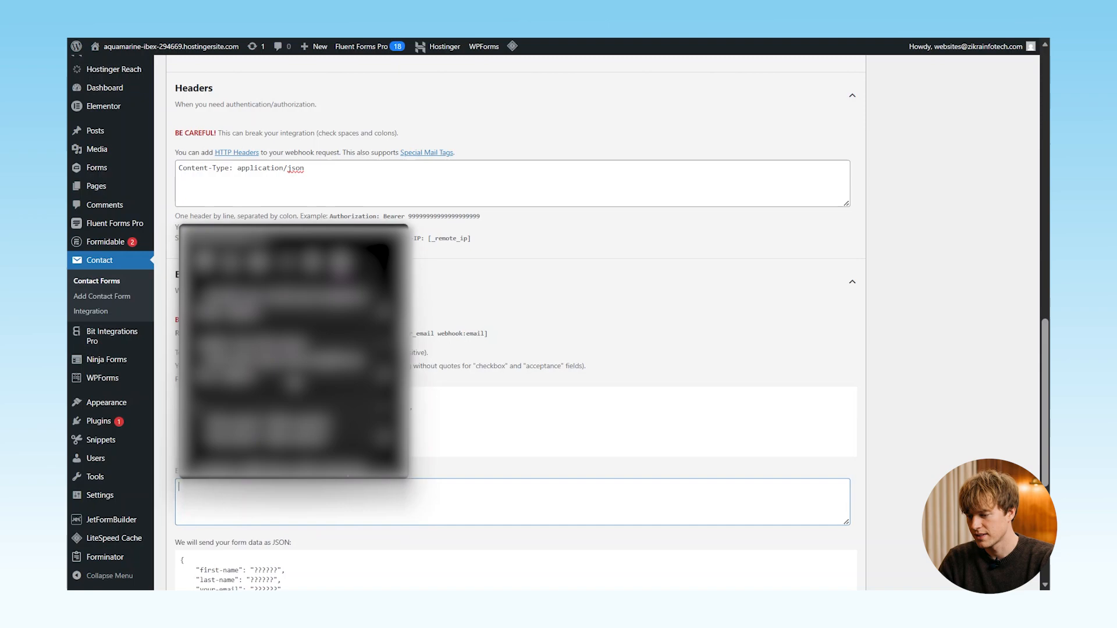
scroll(286, 355, down, 1)
click(286, 354)
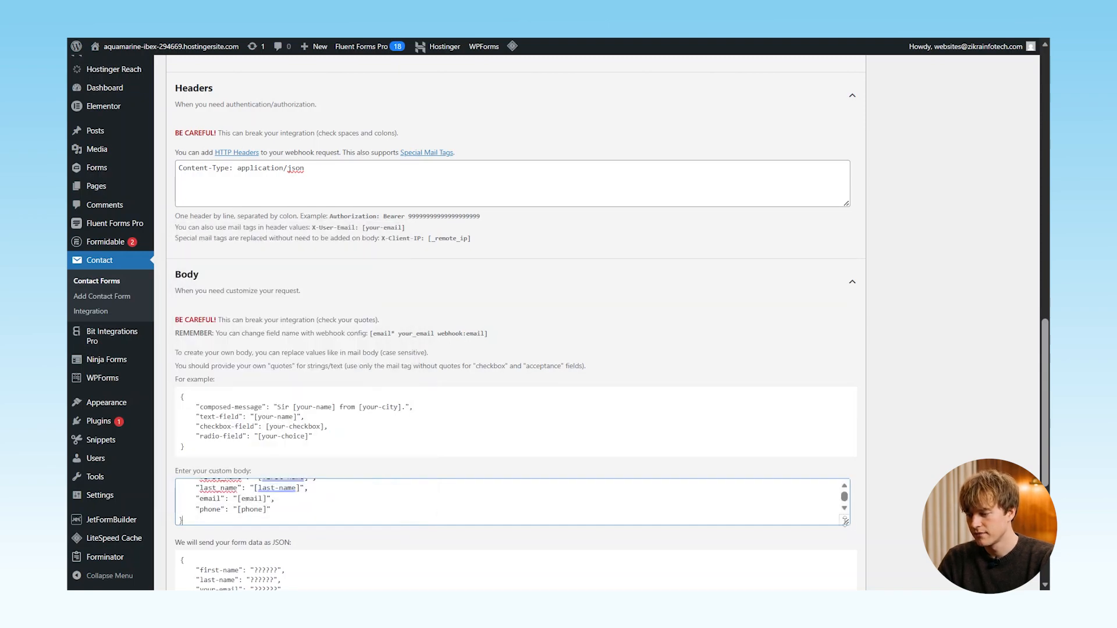
- Review the pasted JSON body, then go to the WPForms Addons page
drag(845, 521, 846, 566)
scroll(426, 418, down, 2)
drag(227, 417, 173, 357)
click(275, 396)
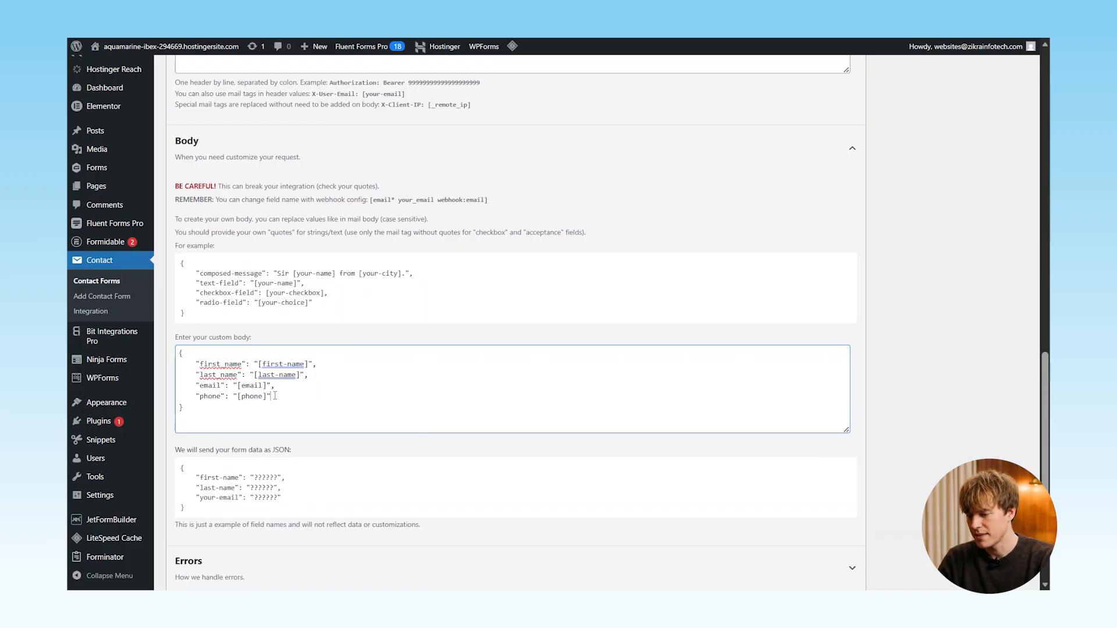
scroll(402, 324, up, 10)
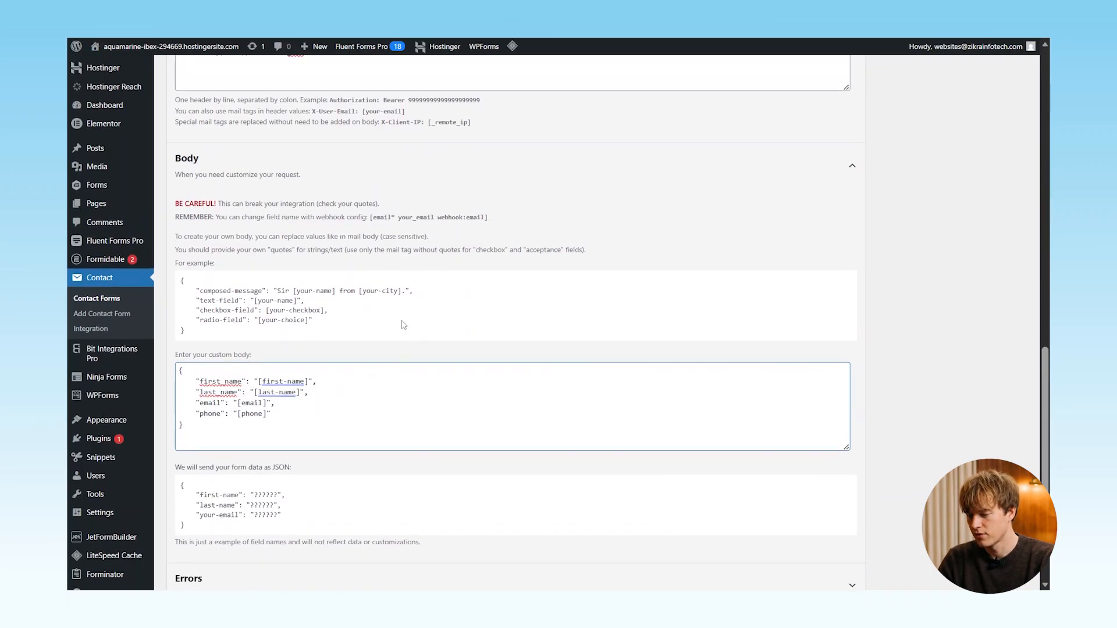
scroll(403, 324, up, 3)
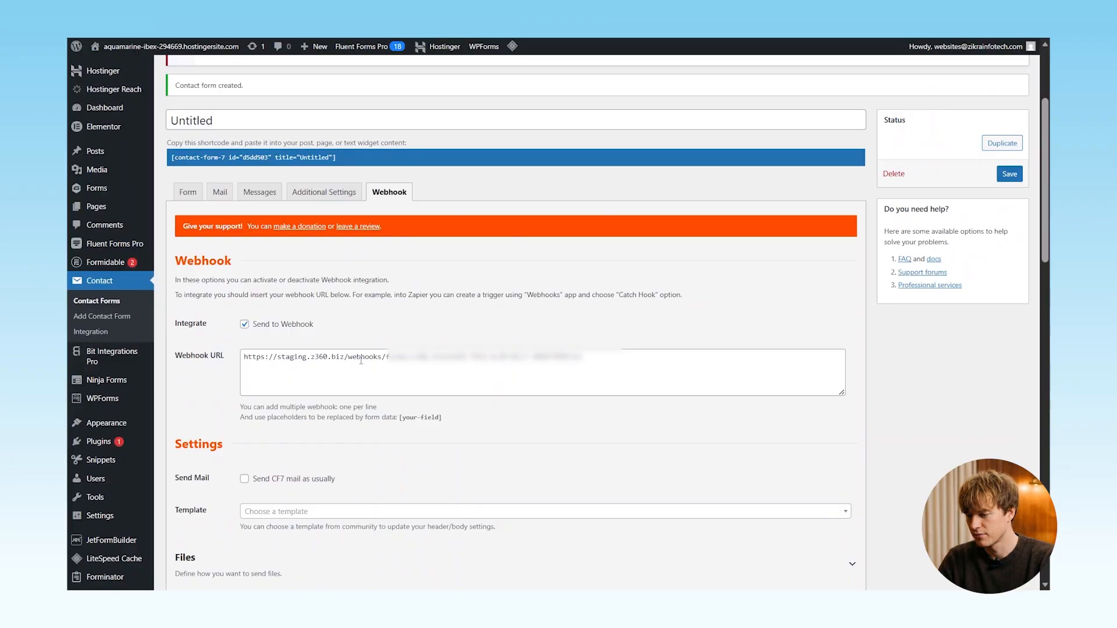
scroll(347, 425, down, 13)
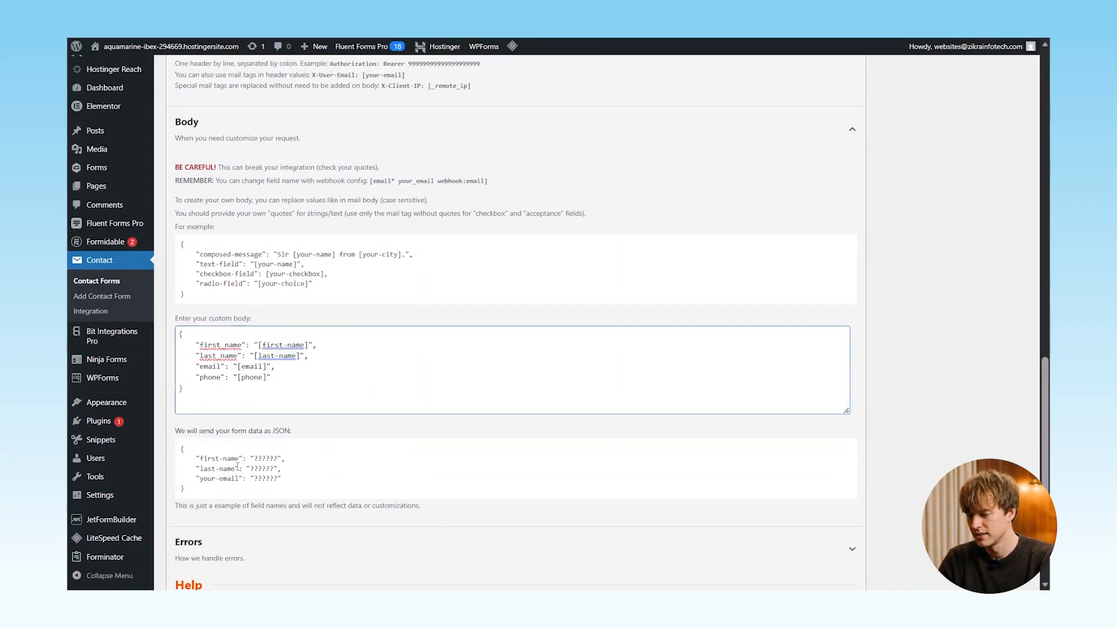
scroll(237, 466, down, 3)
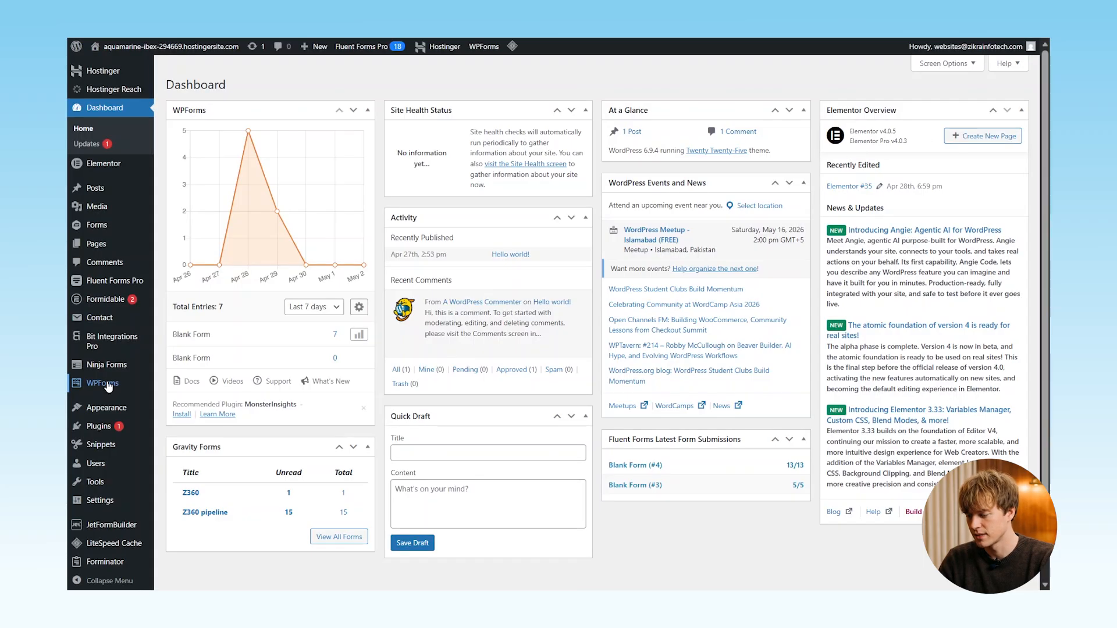
mouse_move(108, 387)
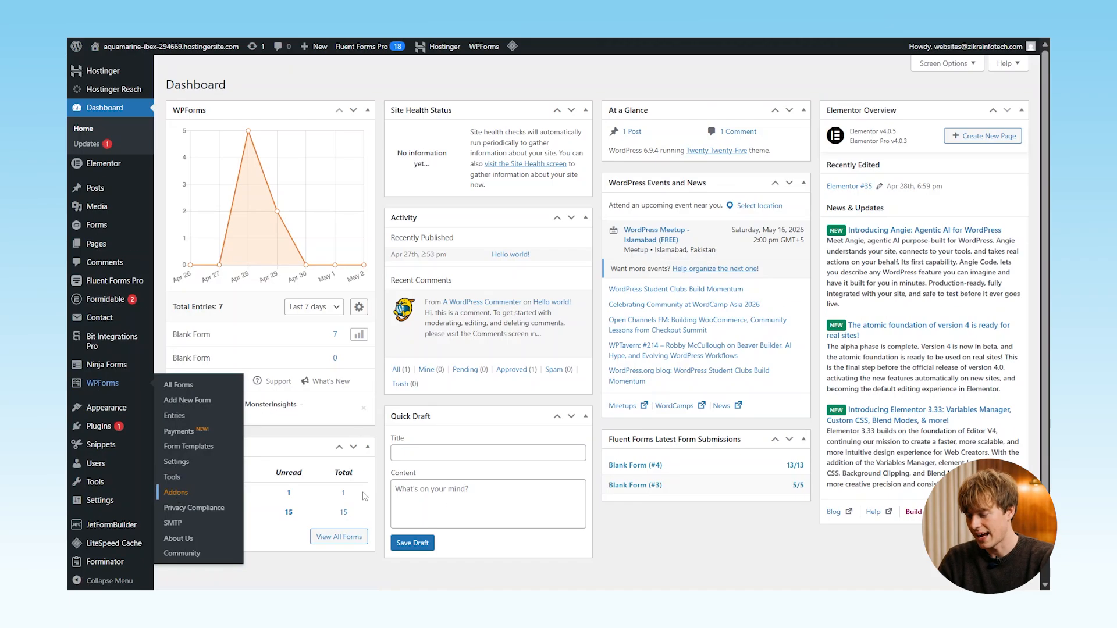
click(260, 500)
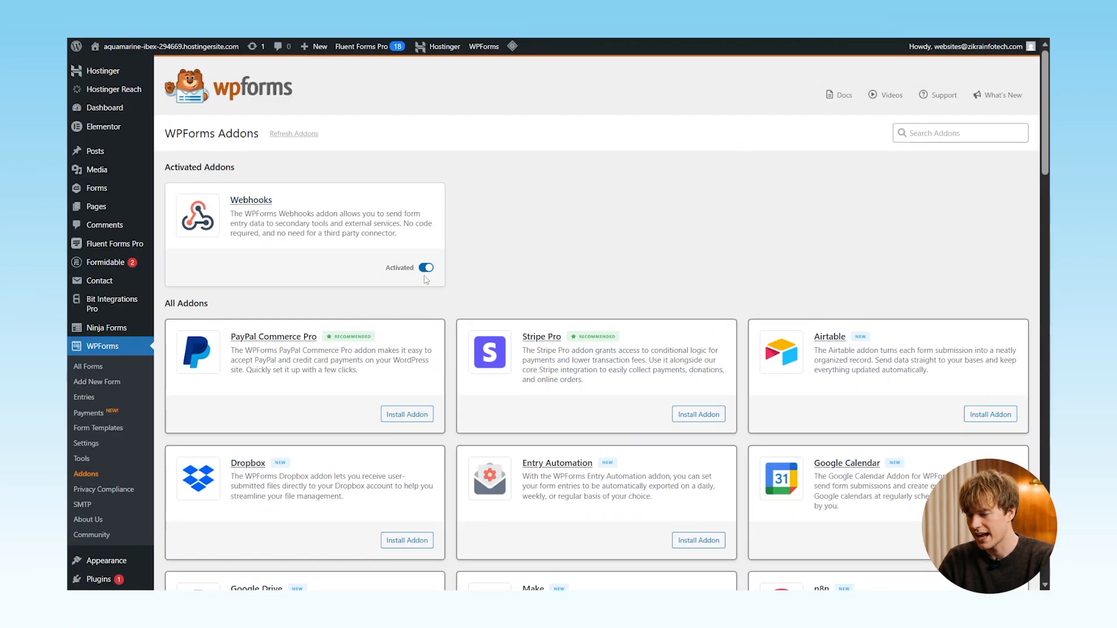
- Enable webhooks on the WPForms Blank Form with the Z360 URL, POST and JSON
click(109, 373)
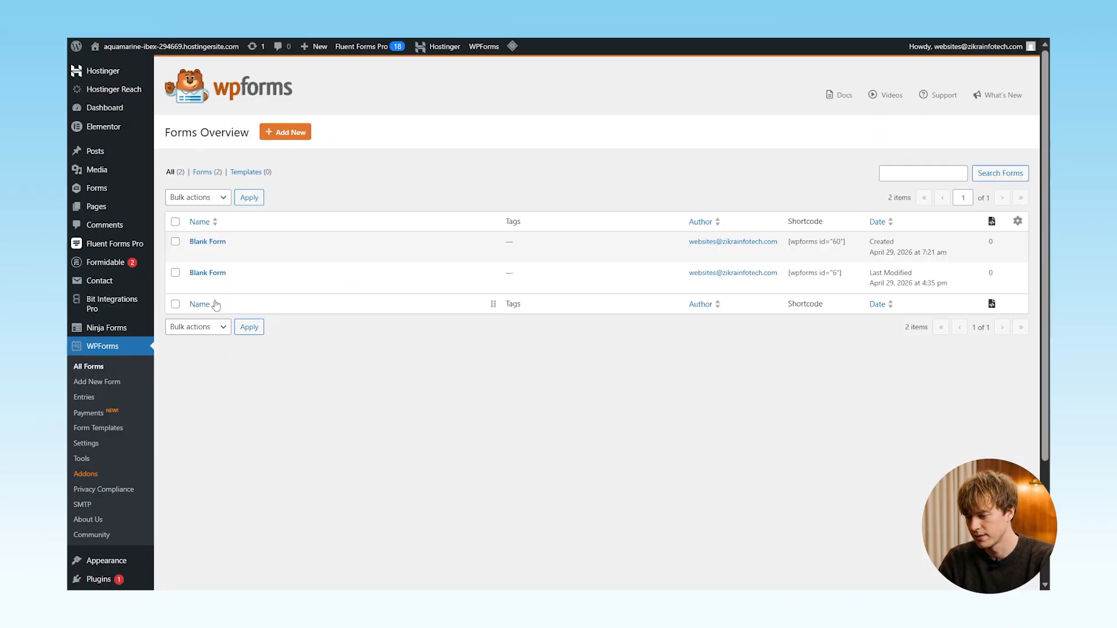
click(196, 285)
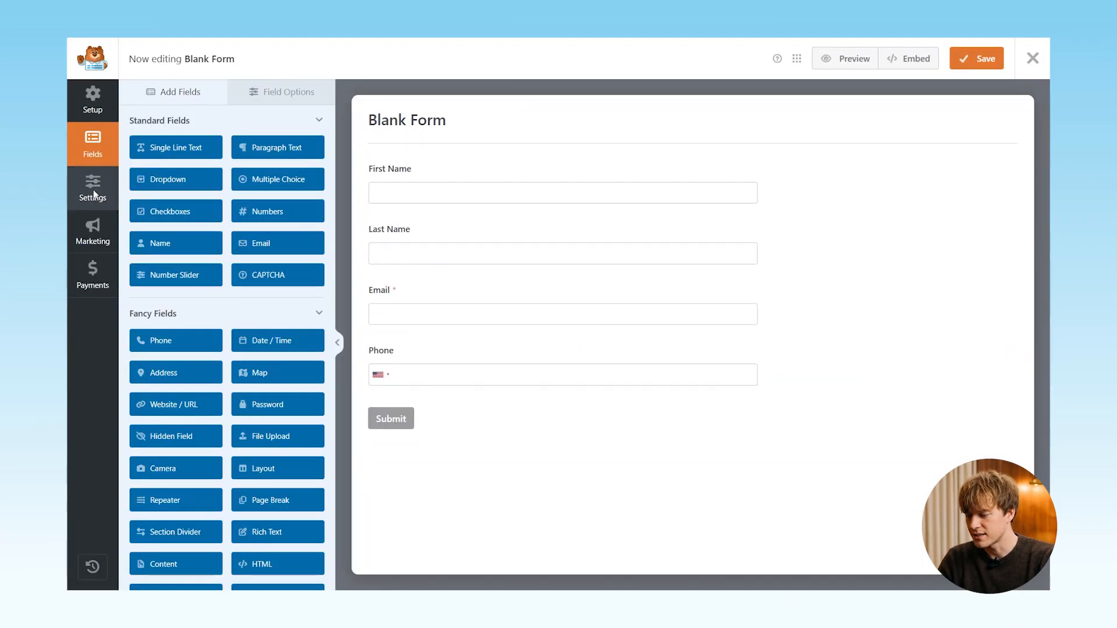
click(93, 194)
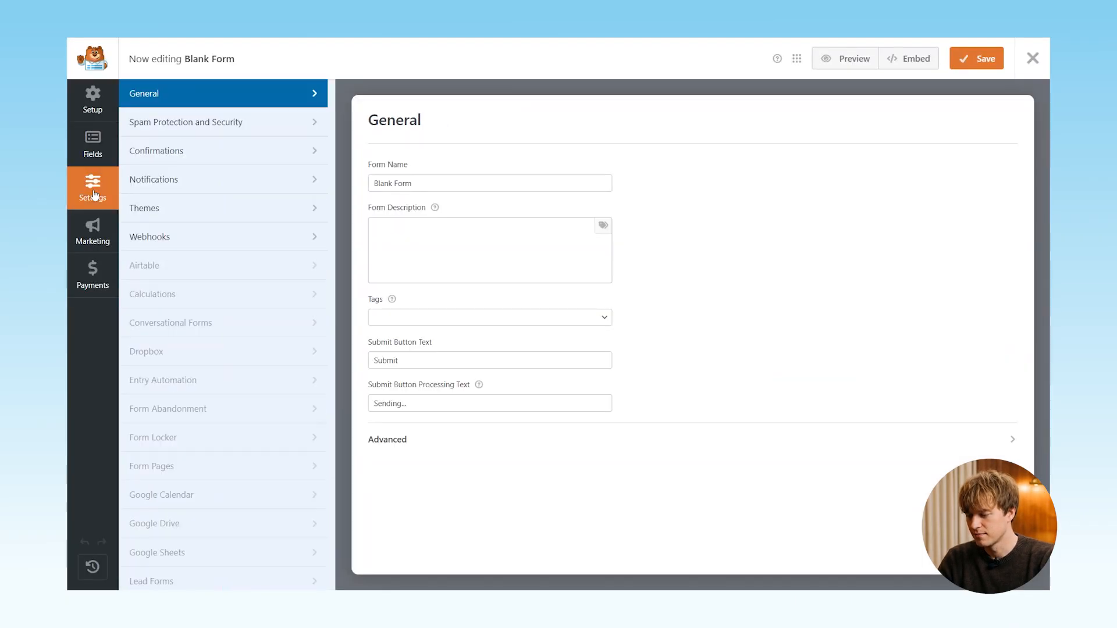
click(208, 243)
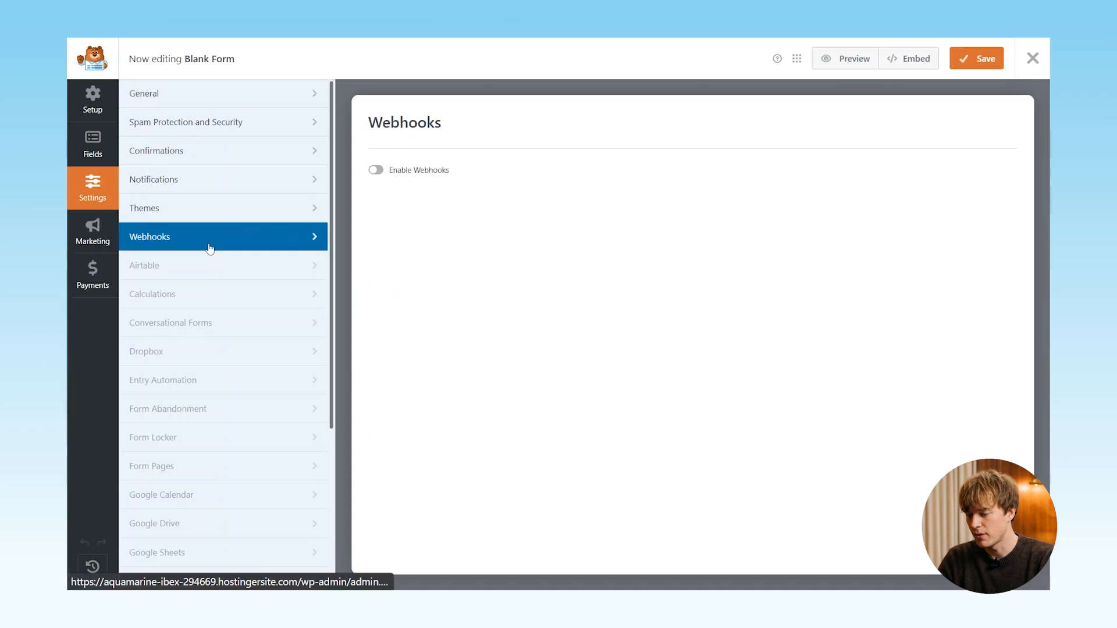
click(376, 171)
click(464, 251)
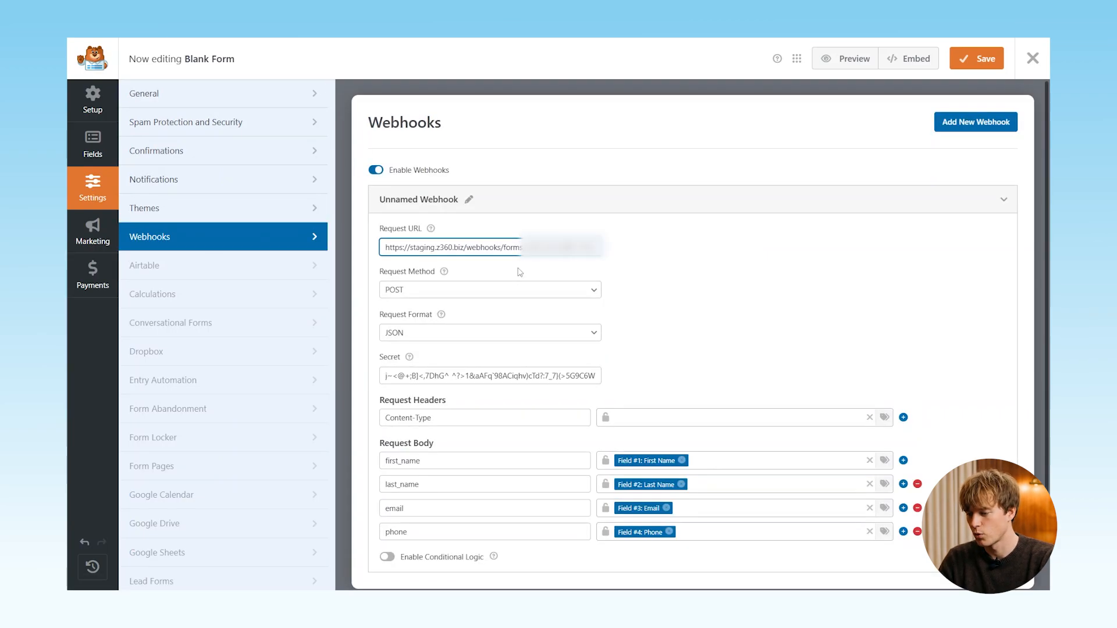
click(464, 293)
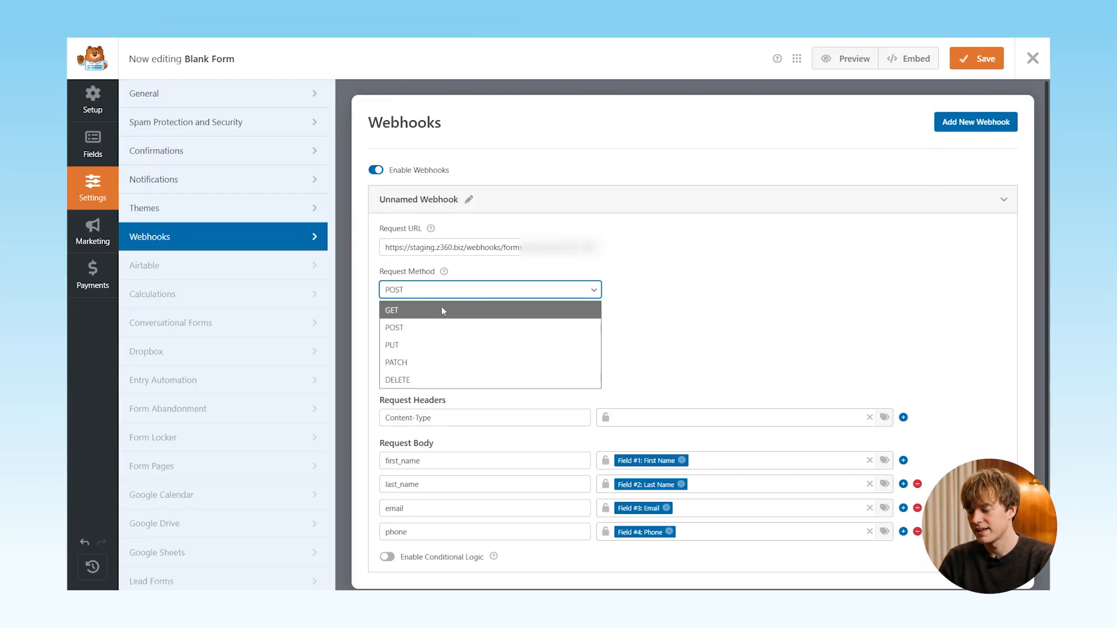
click(427, 331)
click(426, 333)
click(415, 351)
- Set the Content-Type header to application/json, check the field mappings, and save
scroll(640, 326, down, 2)
click(646, 323)
key(super+v)
click(678, 502)
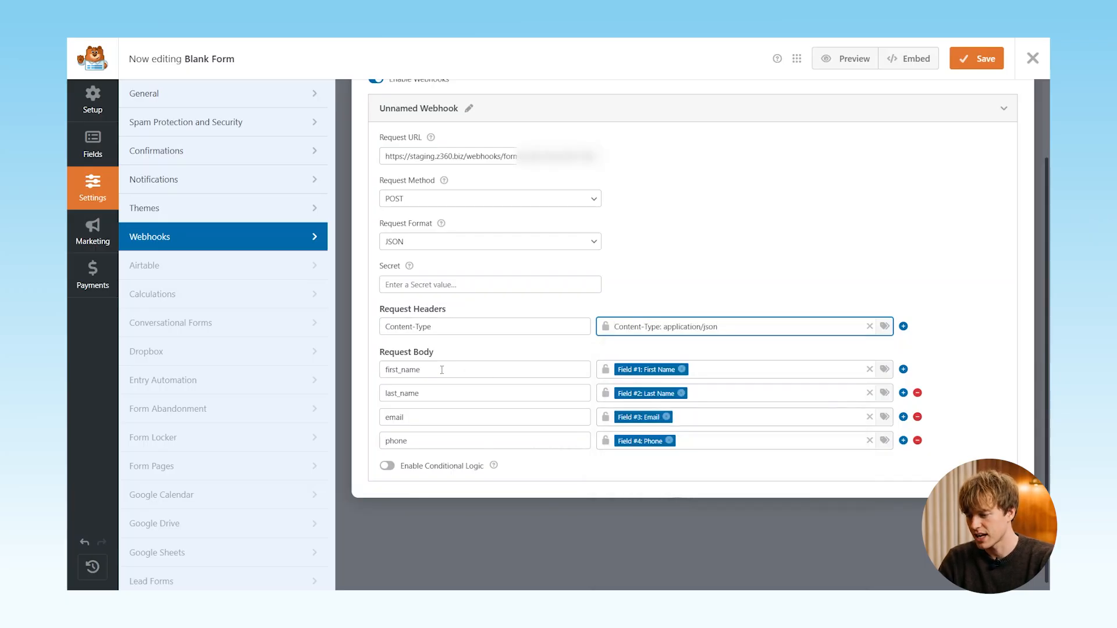
click(432, 369)
key(shift+Left)
key(shift+Left)
key(shift+Left)
key(shift+Left)
key(shift+Left)
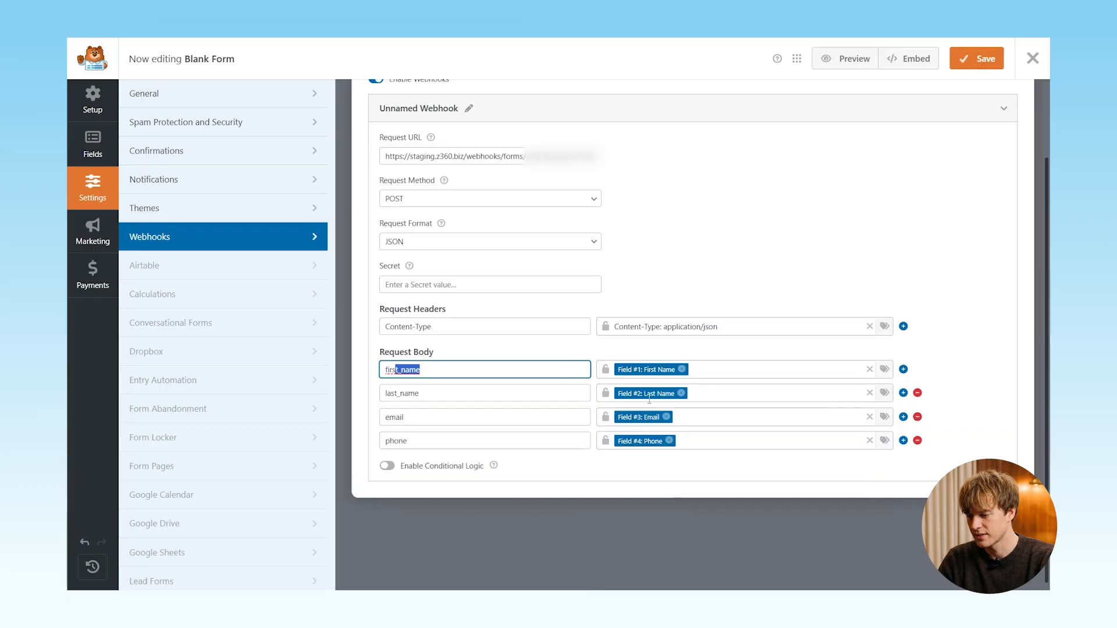
click(727, 370)
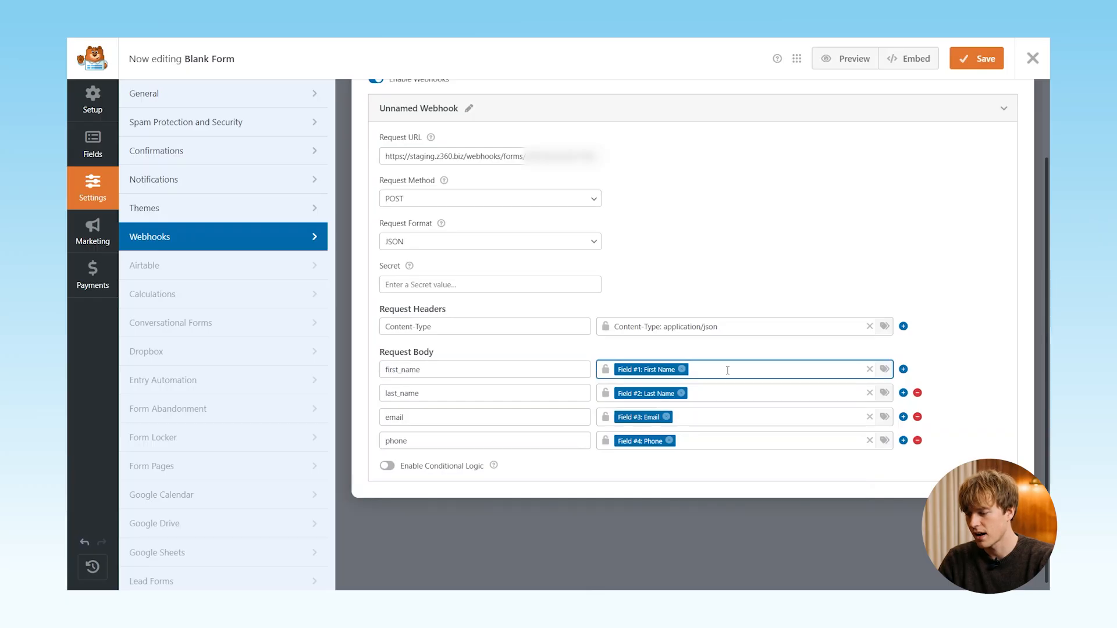
click(690, 444)
scroll(675, 443, down, 1)
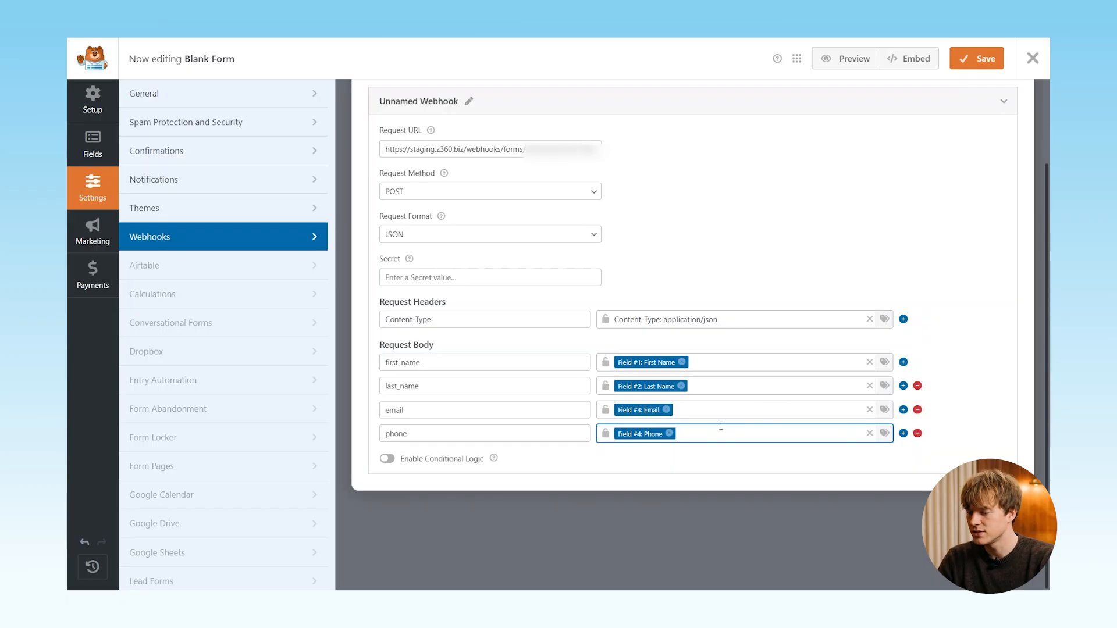
click(962, 69)
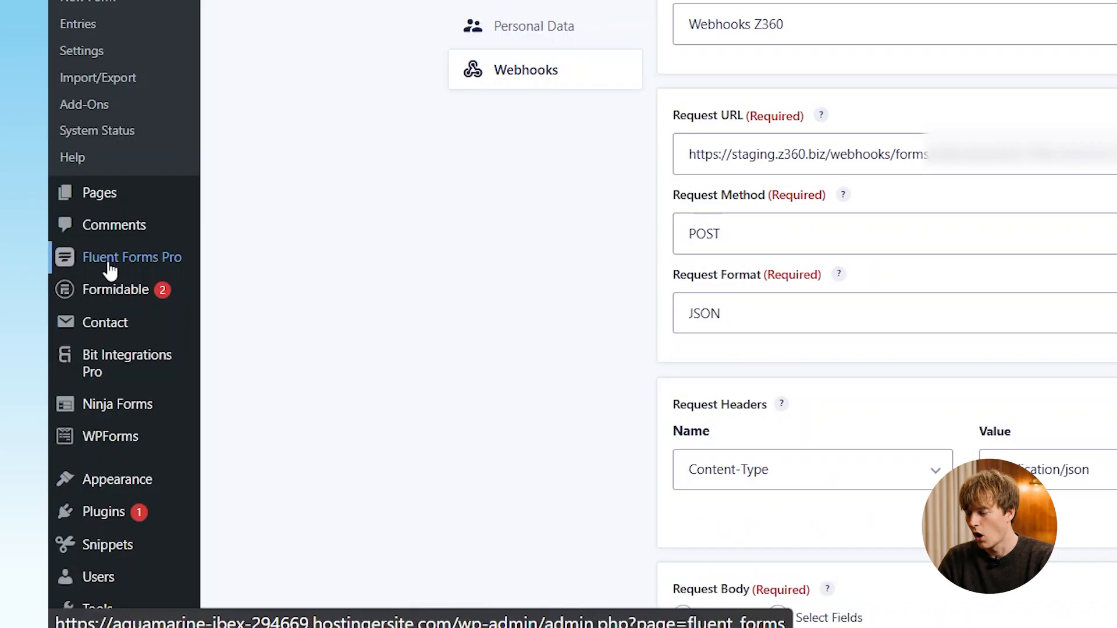
- Open the Z360 pipeline webhook in Fluent Forms Blank Form (#4) settings
mouse_move(72, 334)
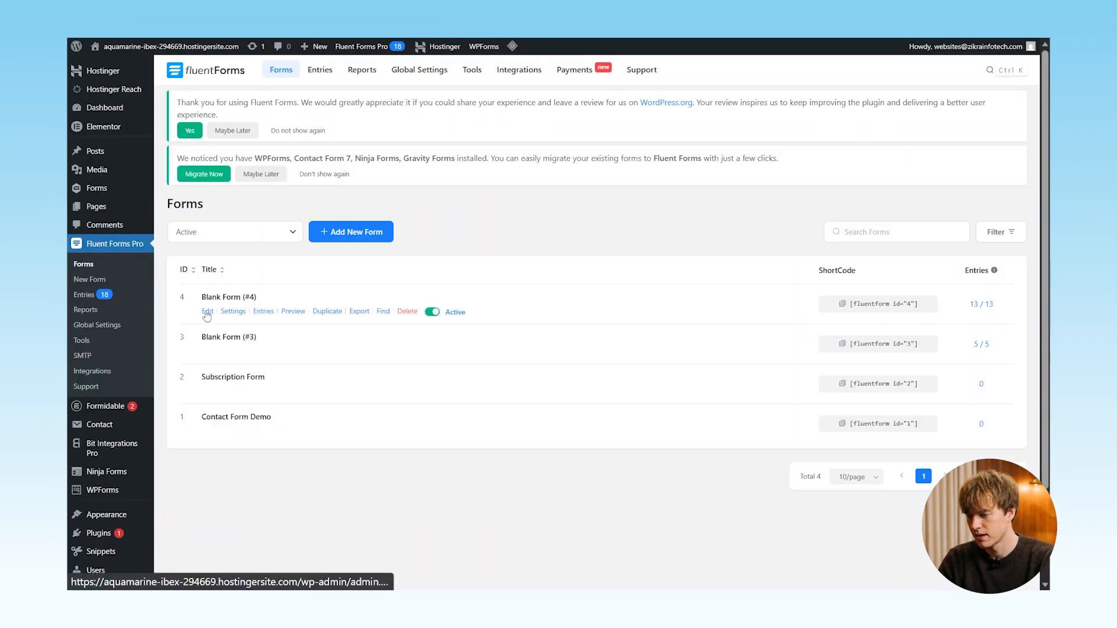
click(207, 313)
click(373, 71)
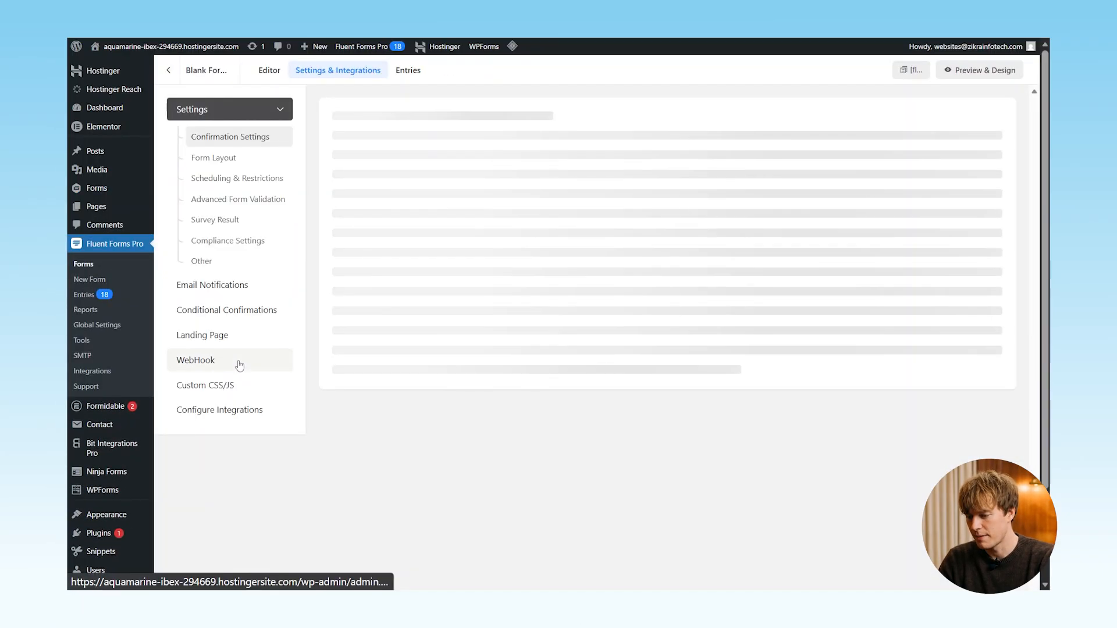
click(197, 289)
click(928, 192)
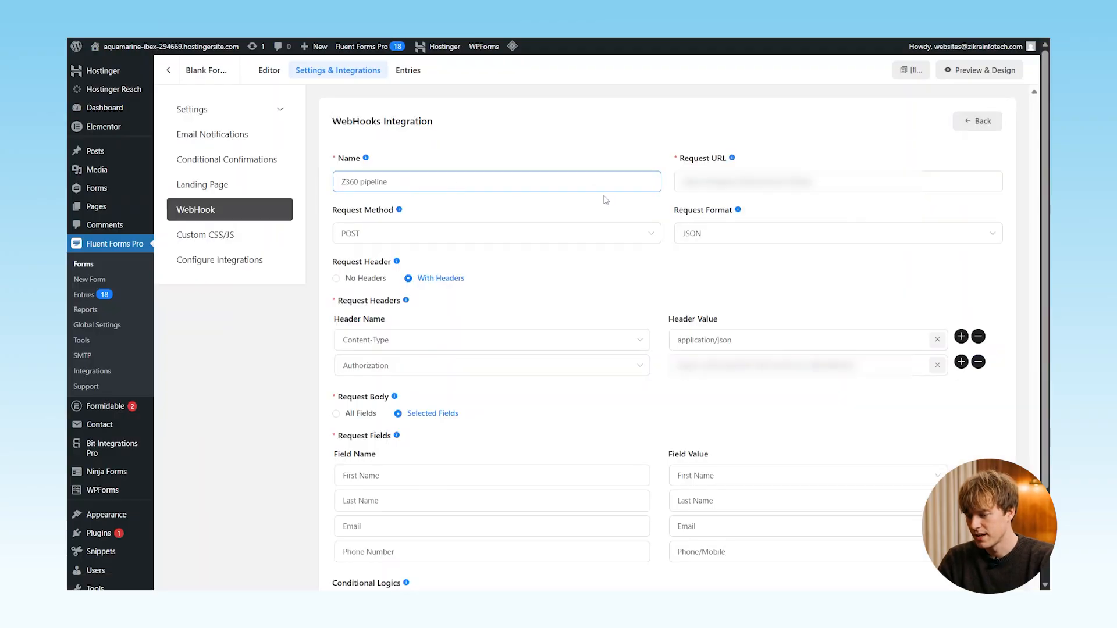
- Keep request method POST and format JSON, then save the feed
click(494, 244)
click(591, 239)
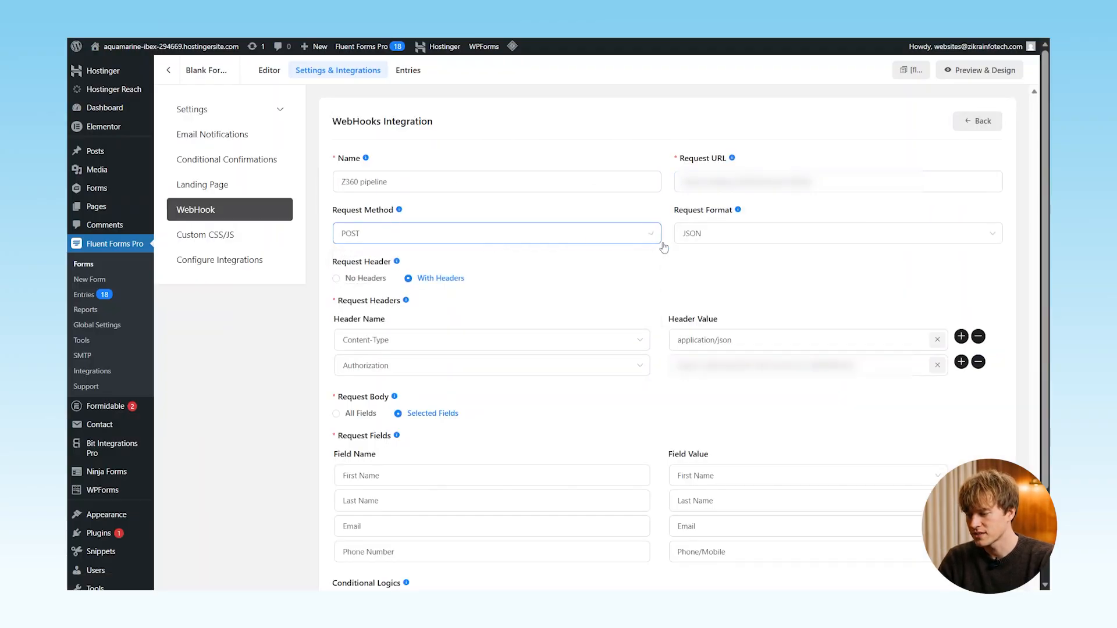
click(704, 238)
click(479, 279)
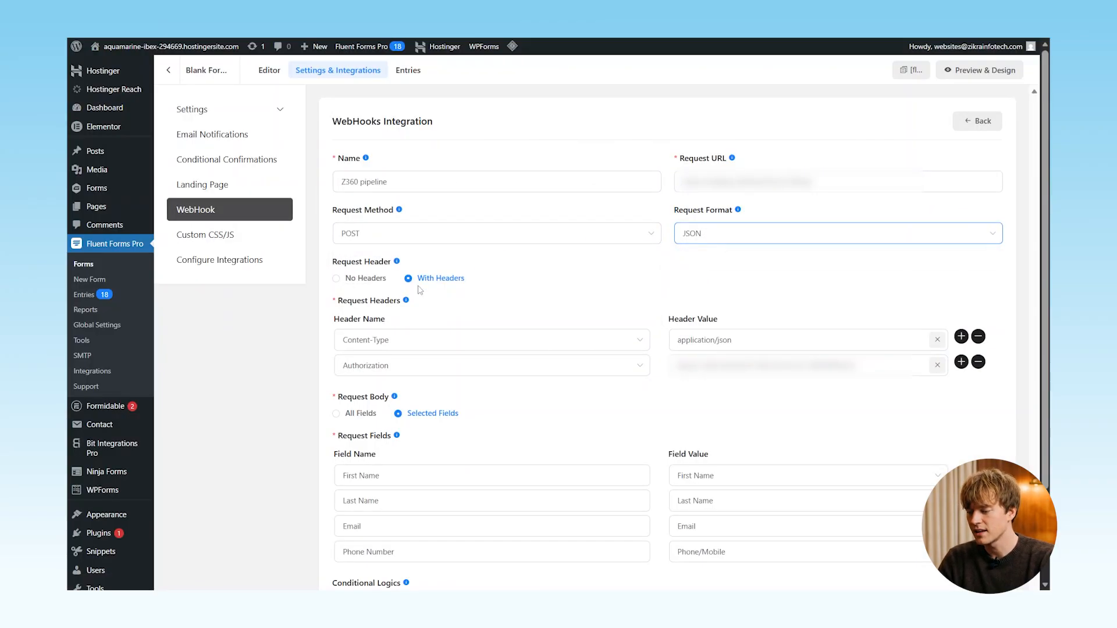
scroll(455, 389, down, 1)
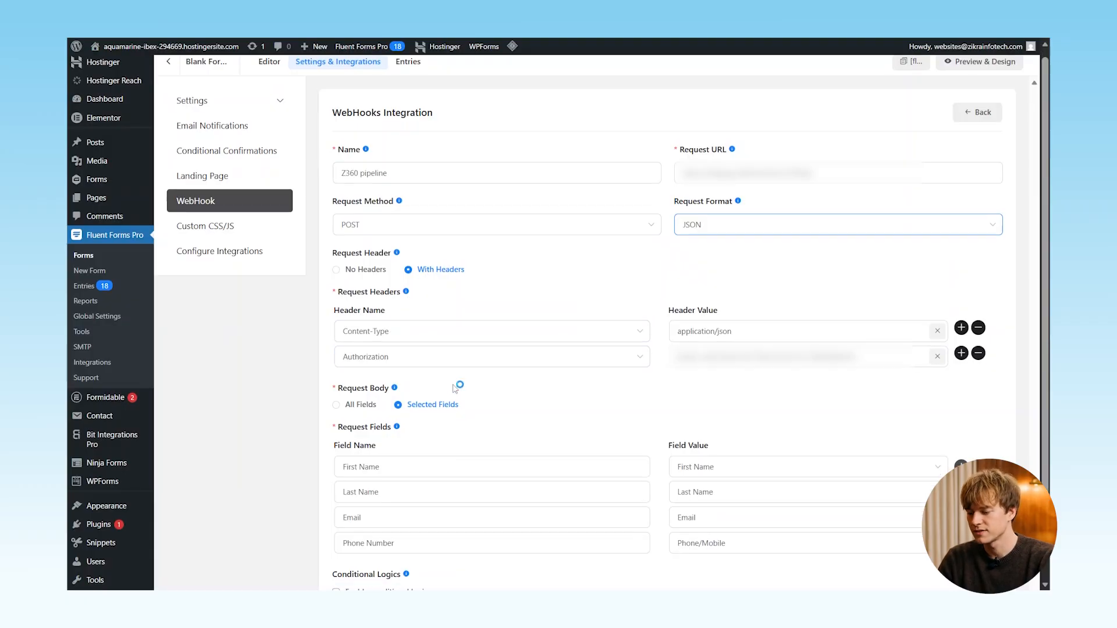
scroll(455, 388, down, 2)
scroll(428, 378, down, 1)
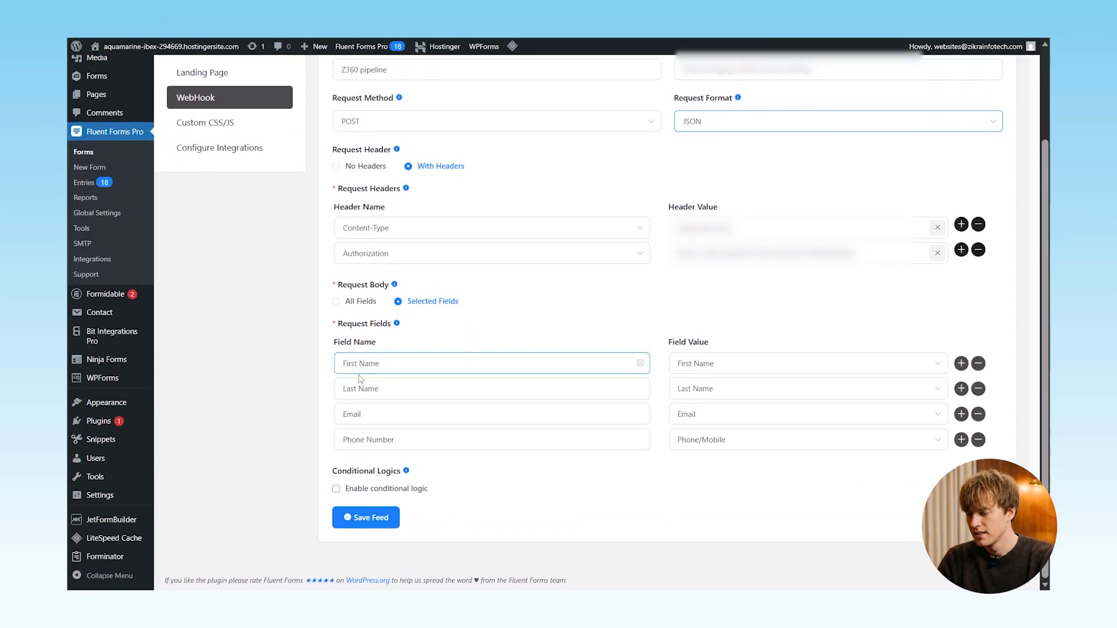
click(366, 517)
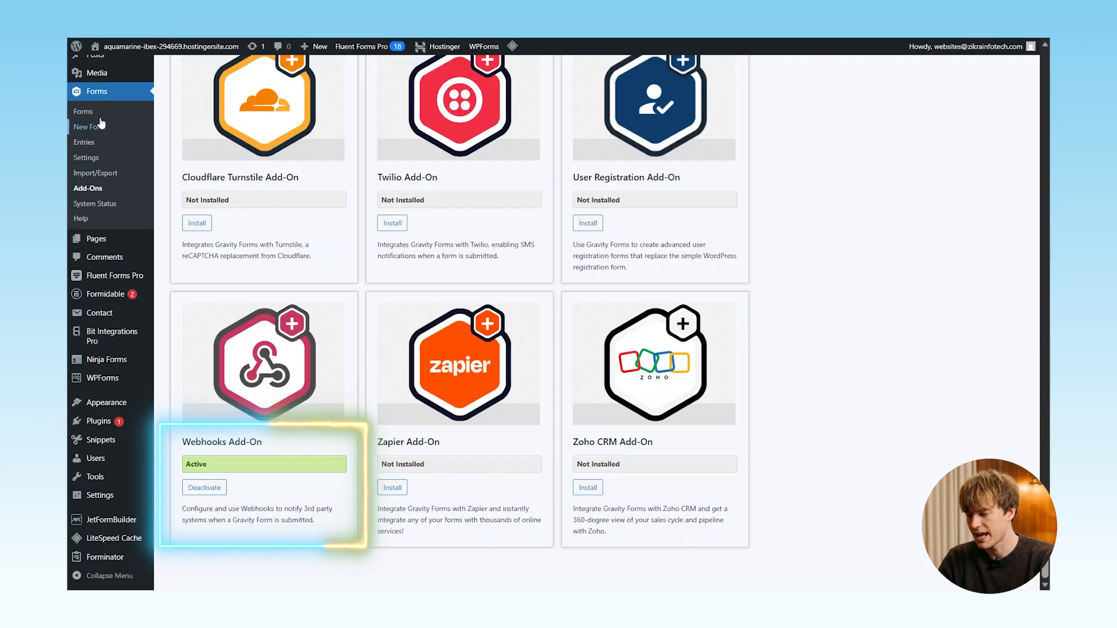
- Open the Webhooks Z360 feed of the Gravity Forms Z360 form
click(97, 115)
click(378, 254)
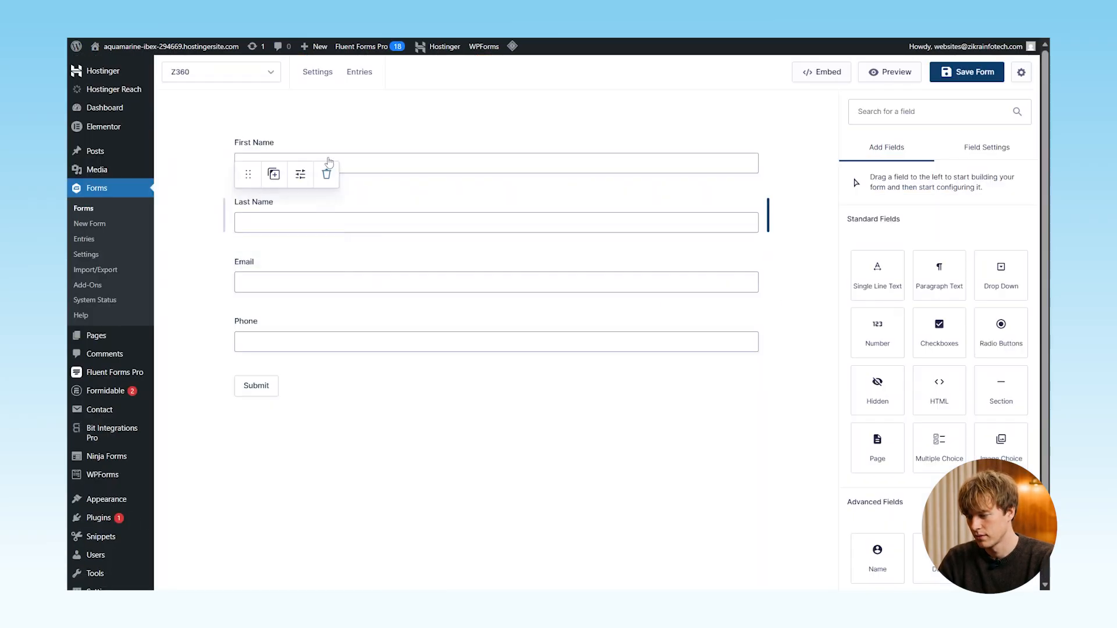
click(326, 163)
mouse_move(317, 72)
click(352, 201)
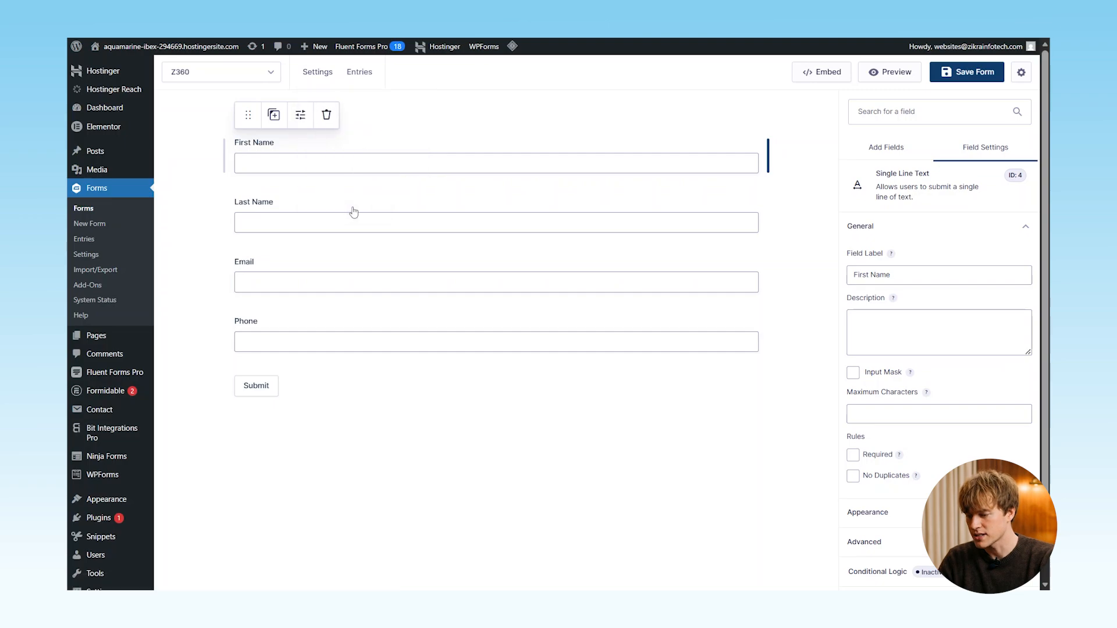
click(512, 254)
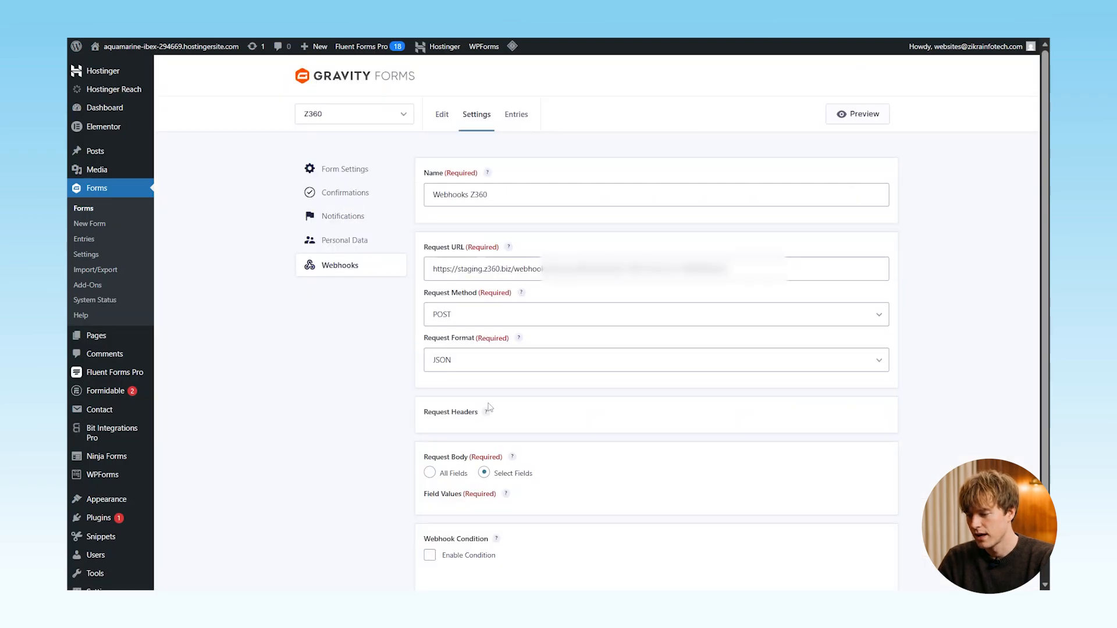
- Set POST, JSON and a Content-Type: application/json header, then save the feed
click(495, 317)
click(469, 354)
click(485, 358)
click(463, 386)
scroll(465, 384, down, 1)
click(484, 396)
click(484, 398)
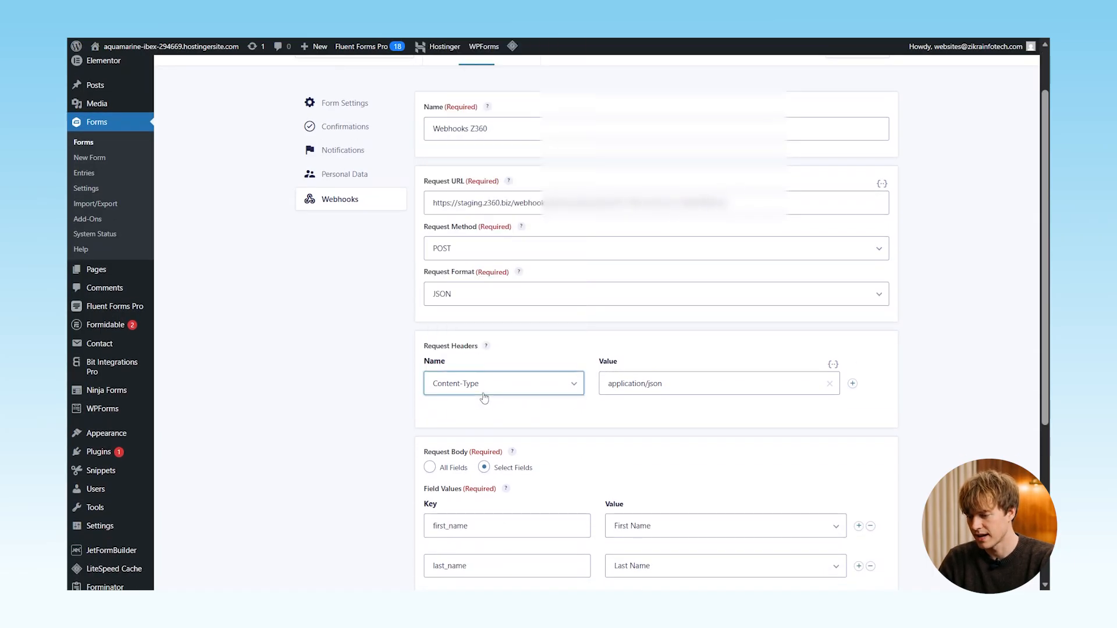
click(651, 384)
scroll(514, 431, down, 3)
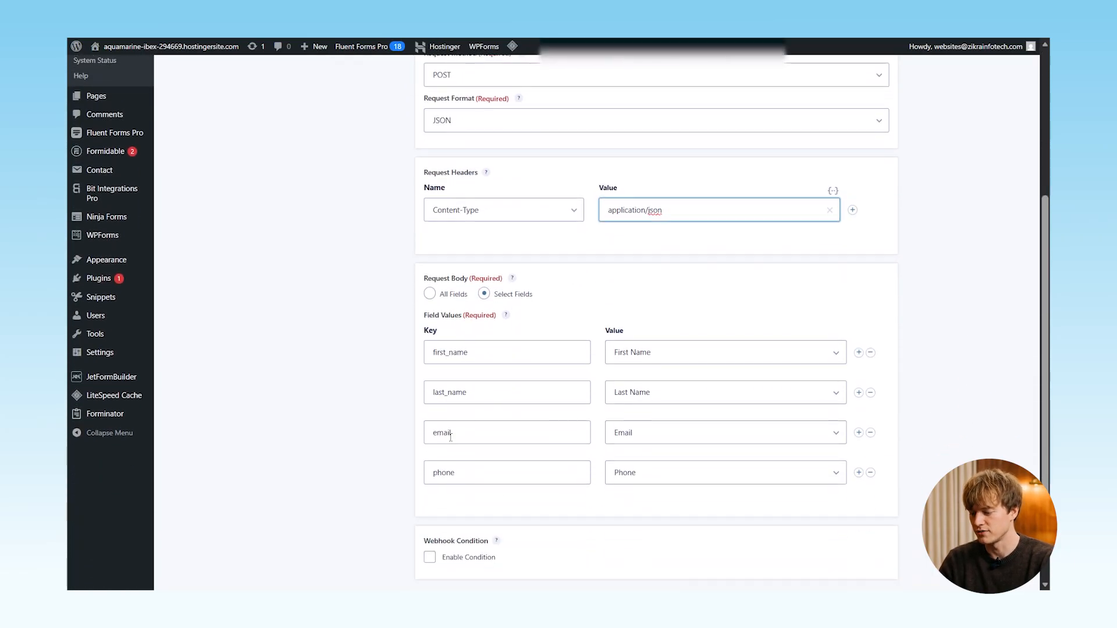
scroll(469, 455, down, 2)
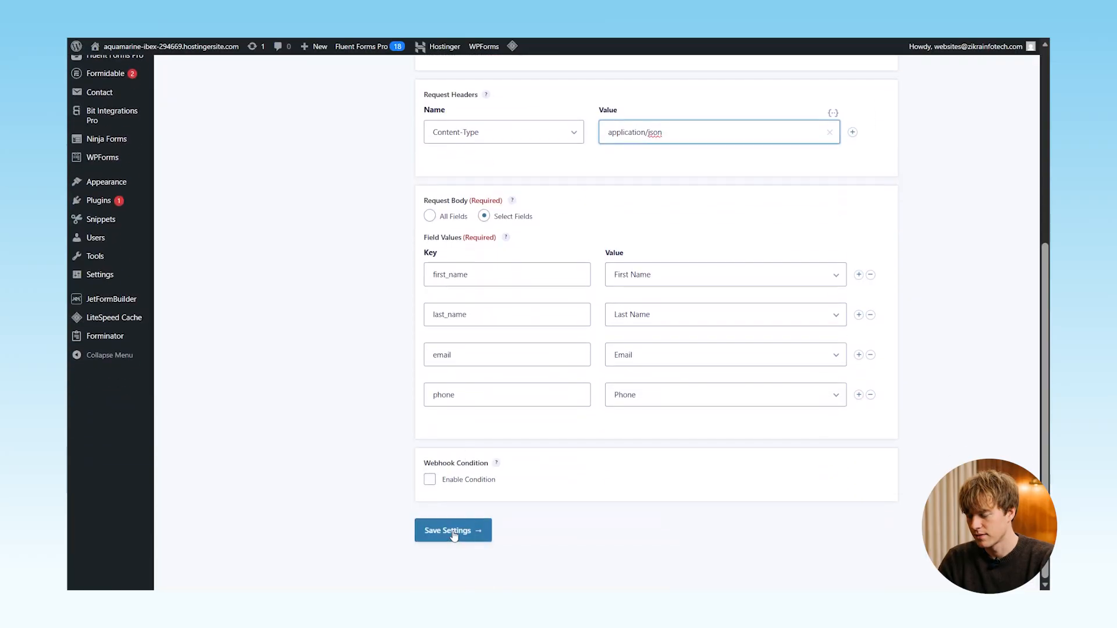
click(455, 529)
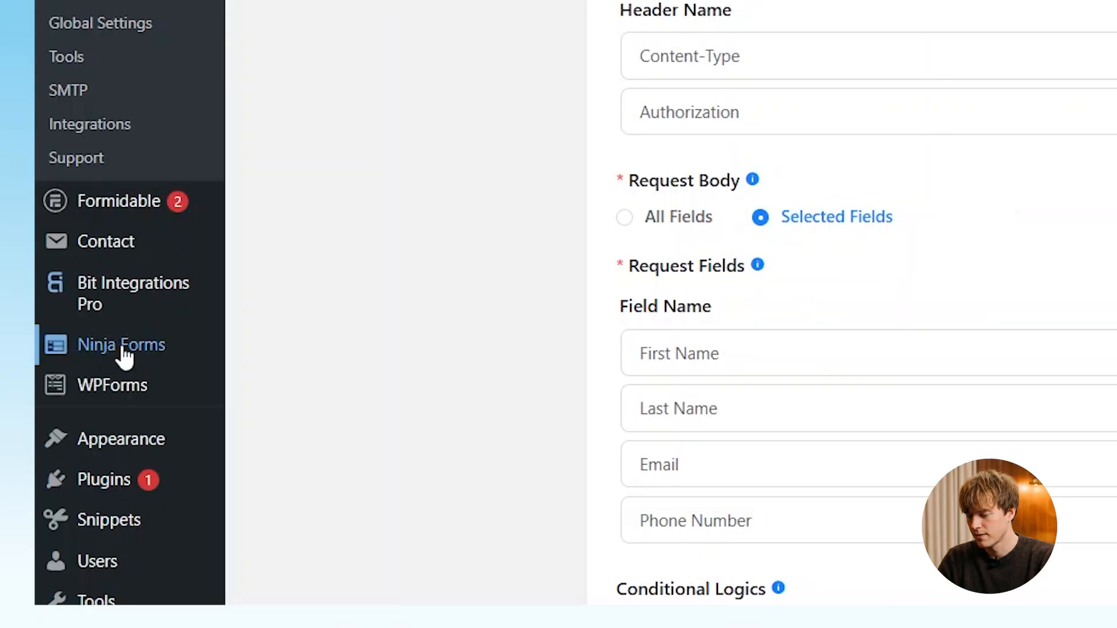
- Open the Z360 Webhooks action in the Ninja Forms Z360 form's Emails & Actions
mouse_move(117, 355)
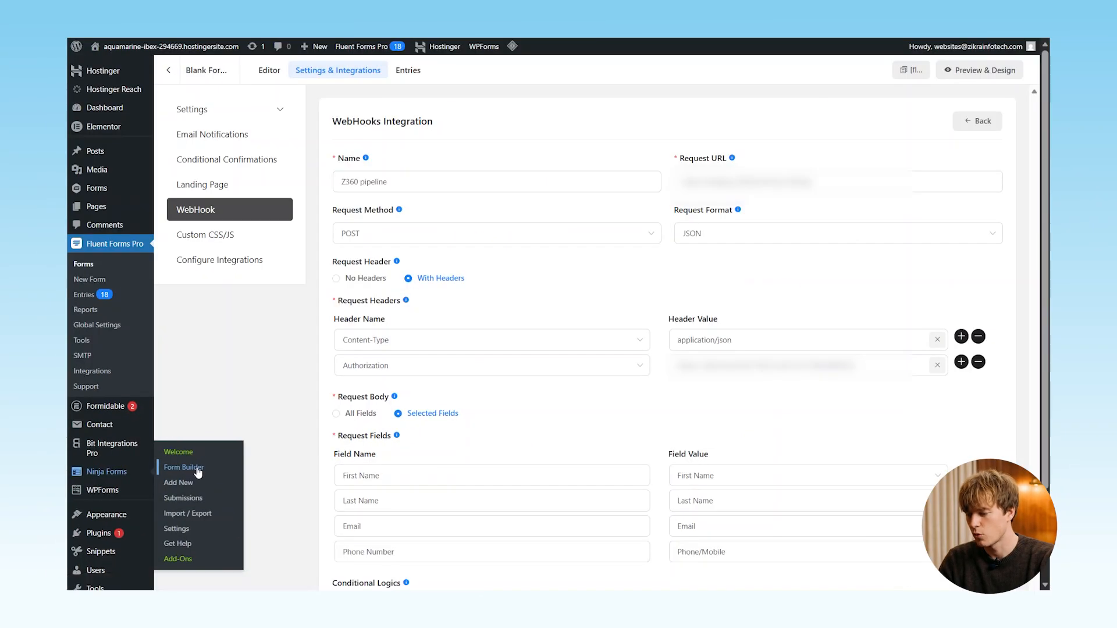
click(197, 469)
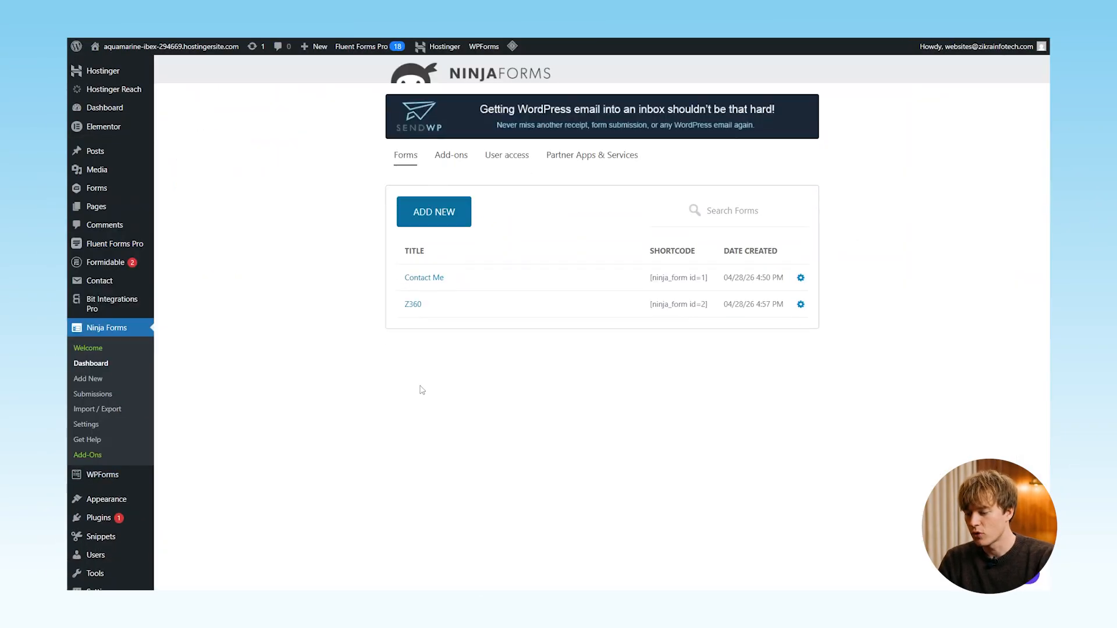
click(800, 304)
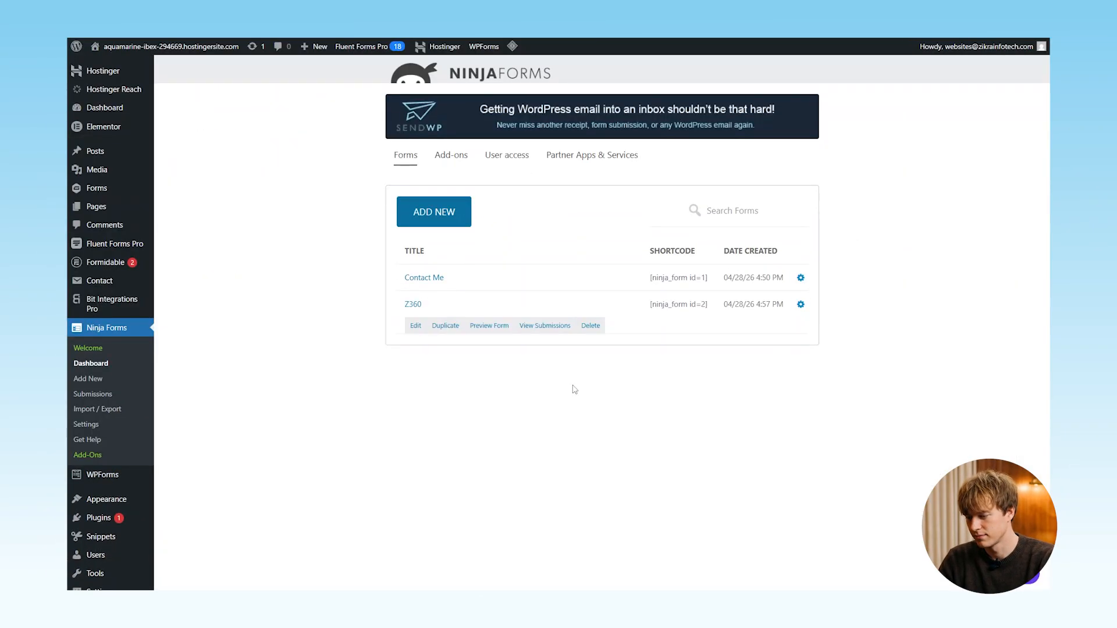
click(415, 326)
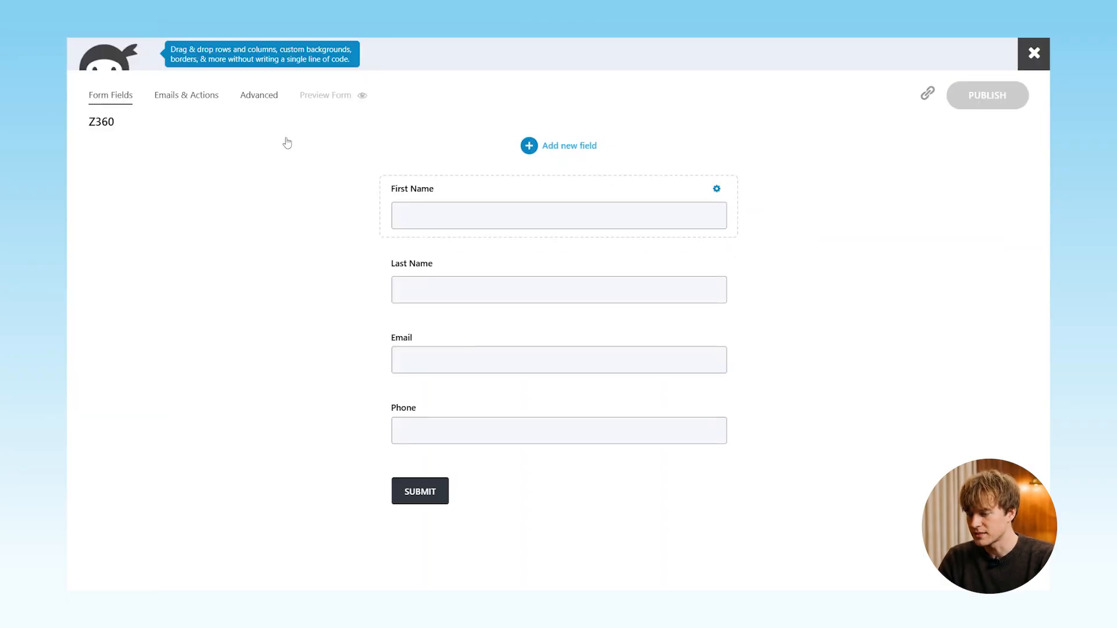
click(193, 97)
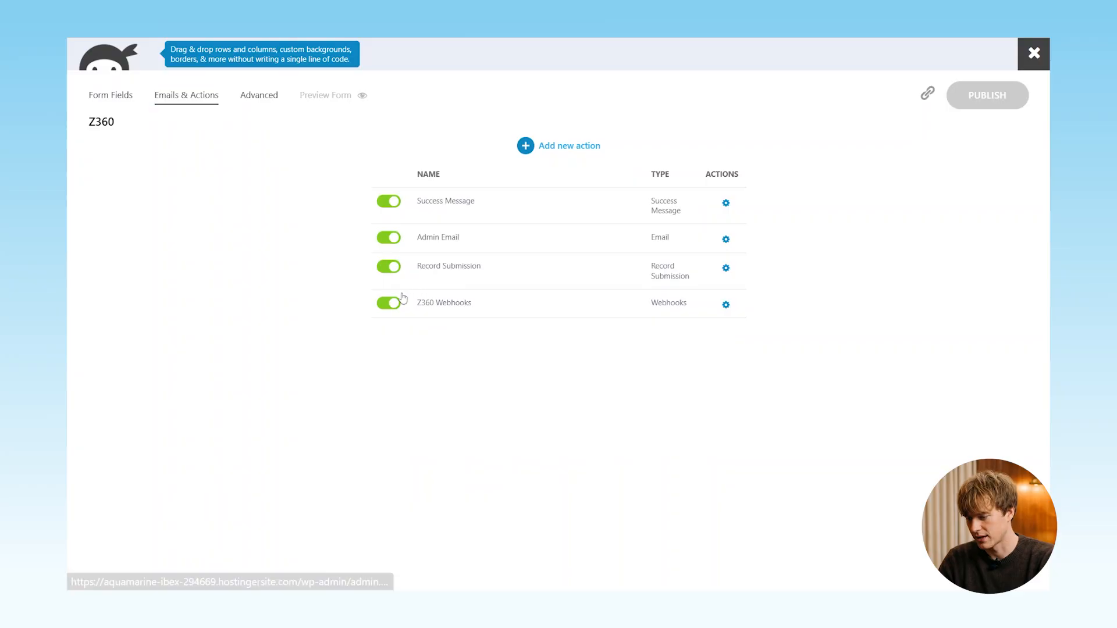
click(725, 304)
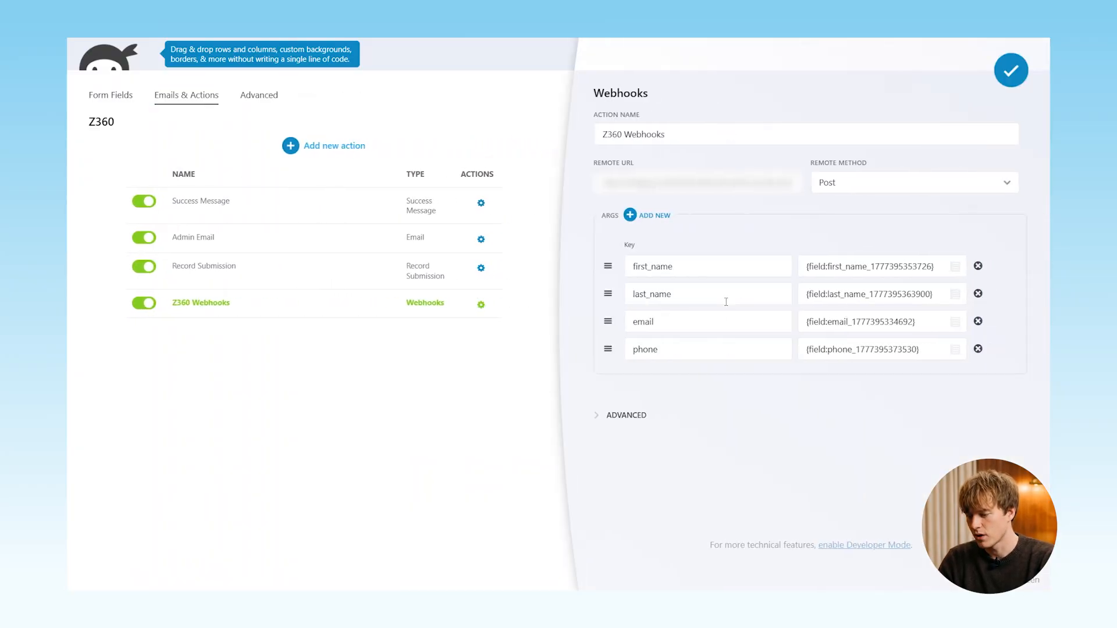
- Keep the Post method and remote URL unchanged, then close the action settings
click(850, 192)
click(850, 192)
triple_click(757, 182)
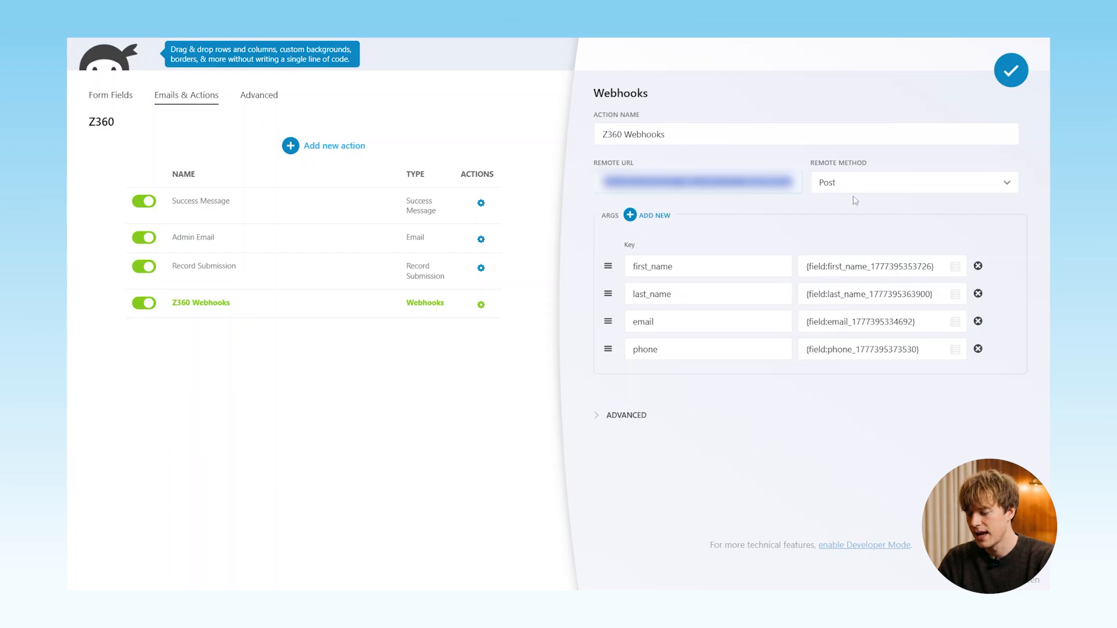
click(616, 249)
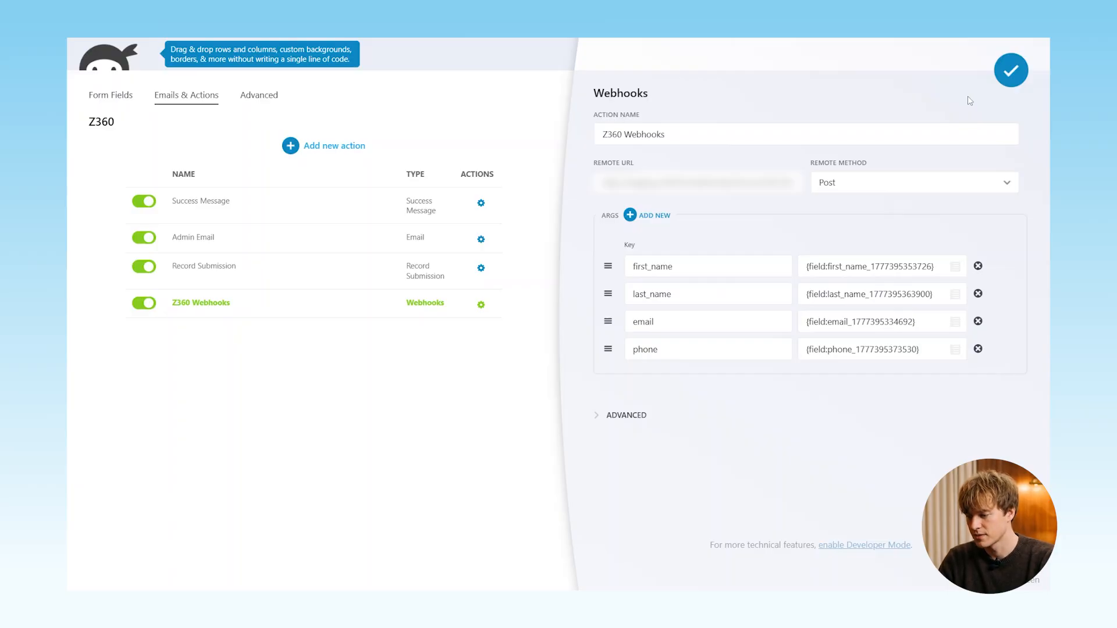
click(1011, 70)
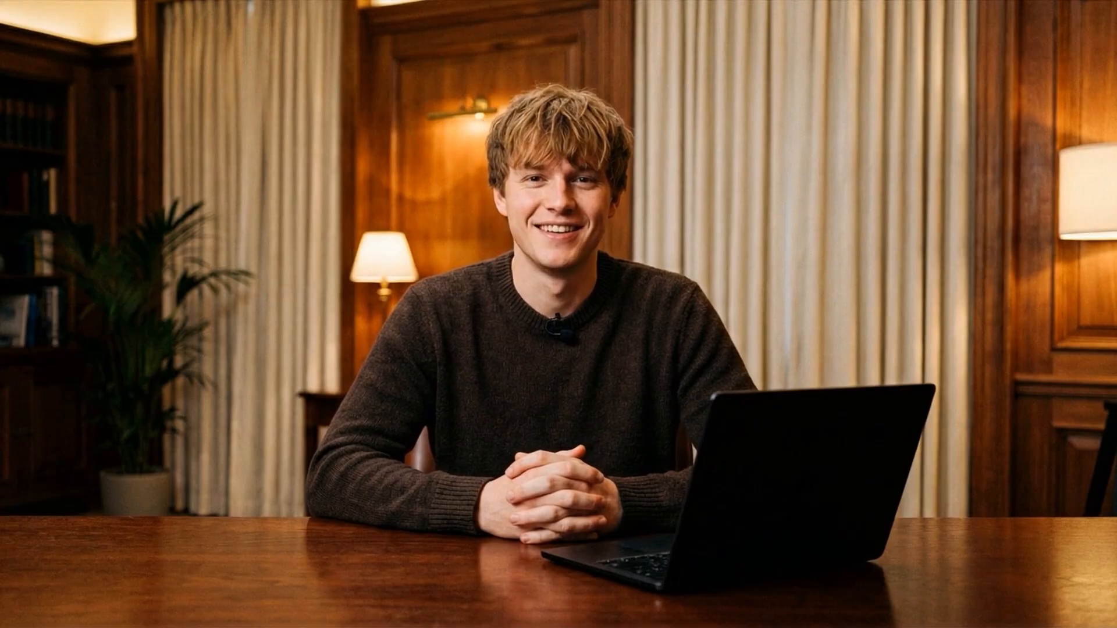
- Fill in the test lead's first name, last name and e-mail in both previews and submit
click(600, 195)
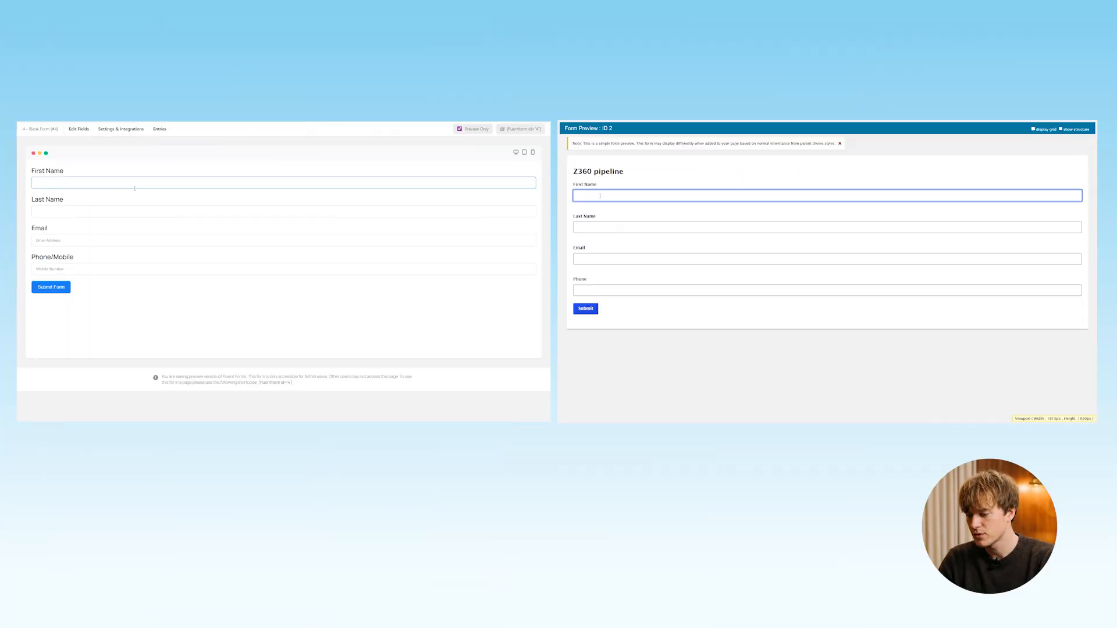
text(New)
key(Tab)
text(name 2)
key(Tab)
key(Tab)
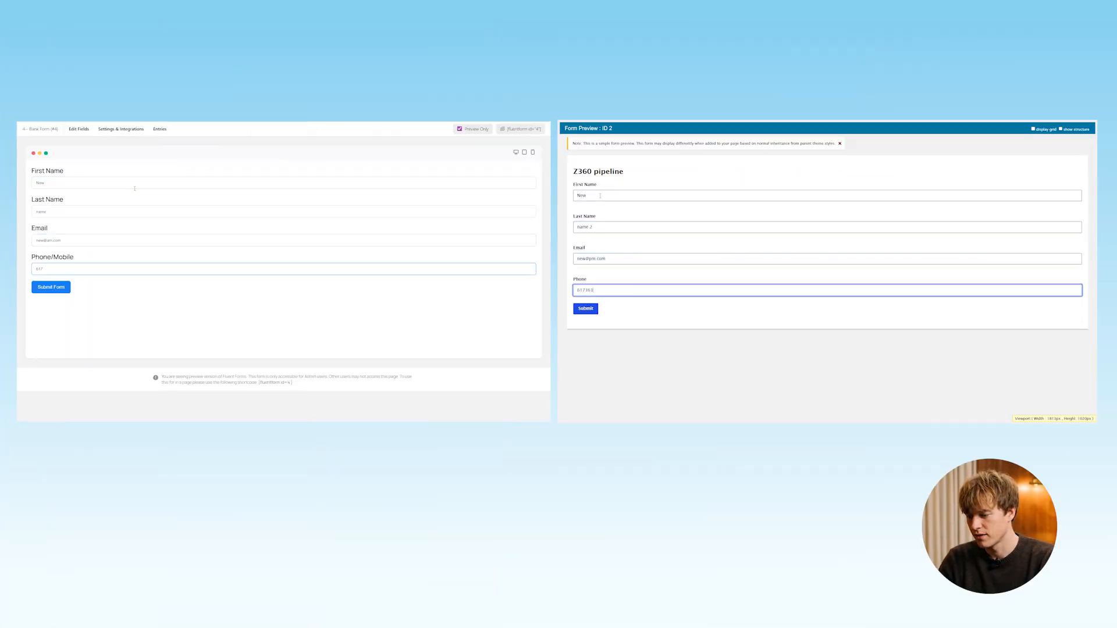
key(Return)
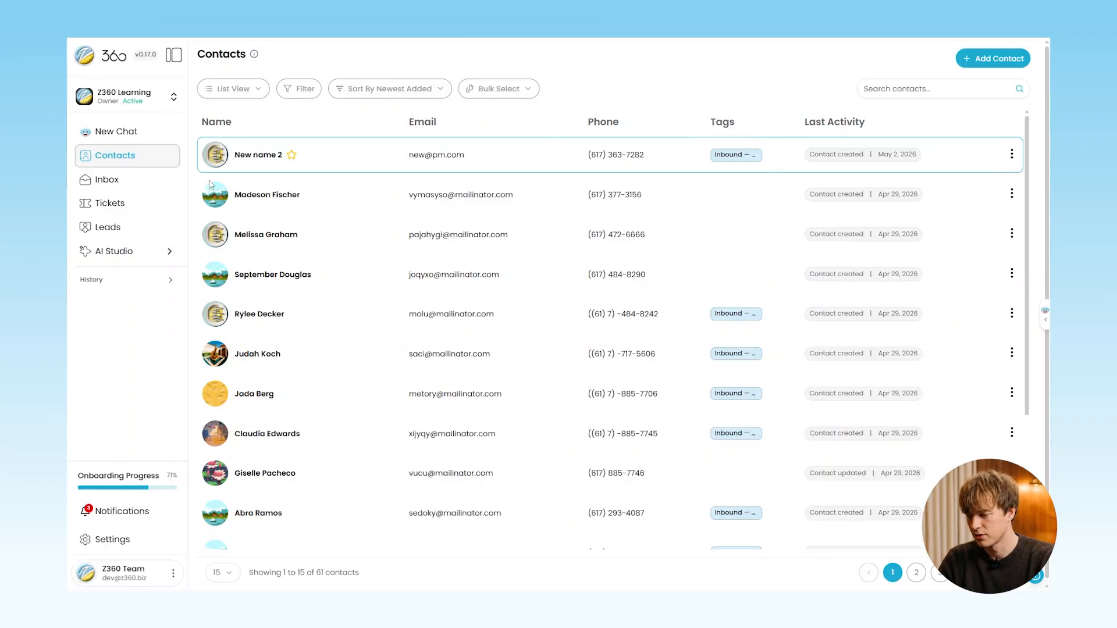
- Open Z360's Leads list to confirm the test submission appears first as a New Website lead
click(114, 229)
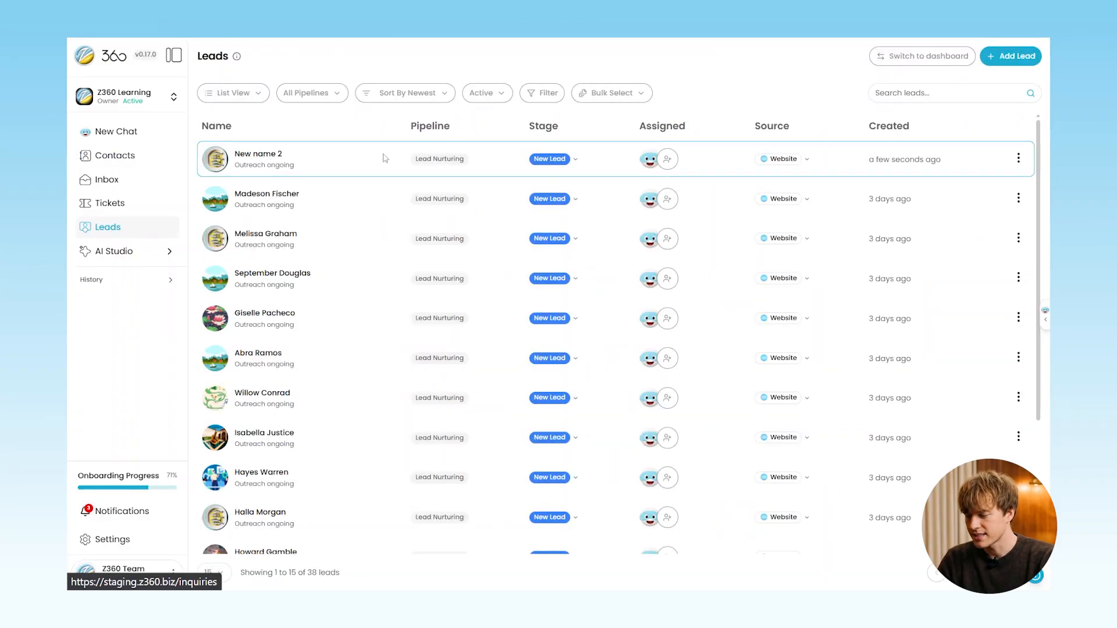